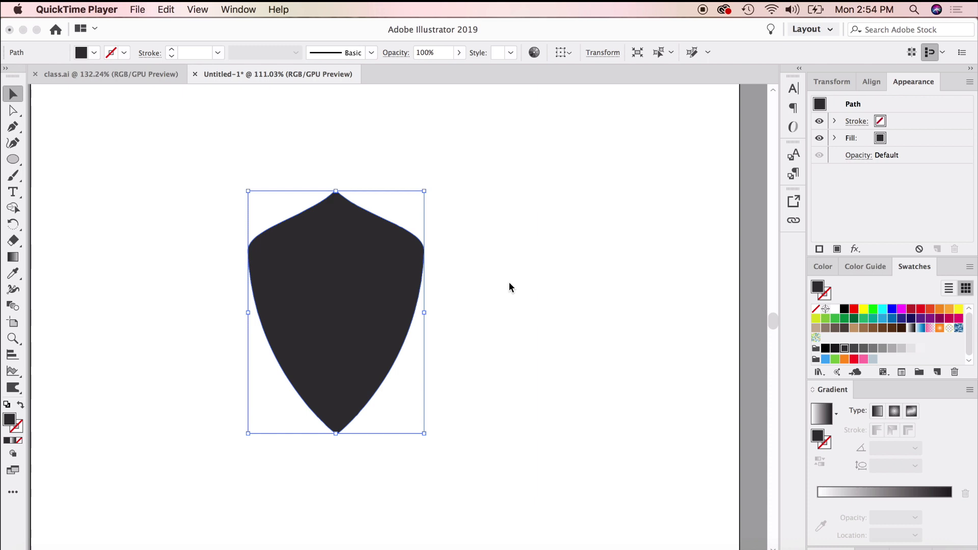
- Give the selected shield a cyan (04FBFF) stroke and raise its weight to 8 pt
click(500, 277)
click(465, 326)
click(364, 347)
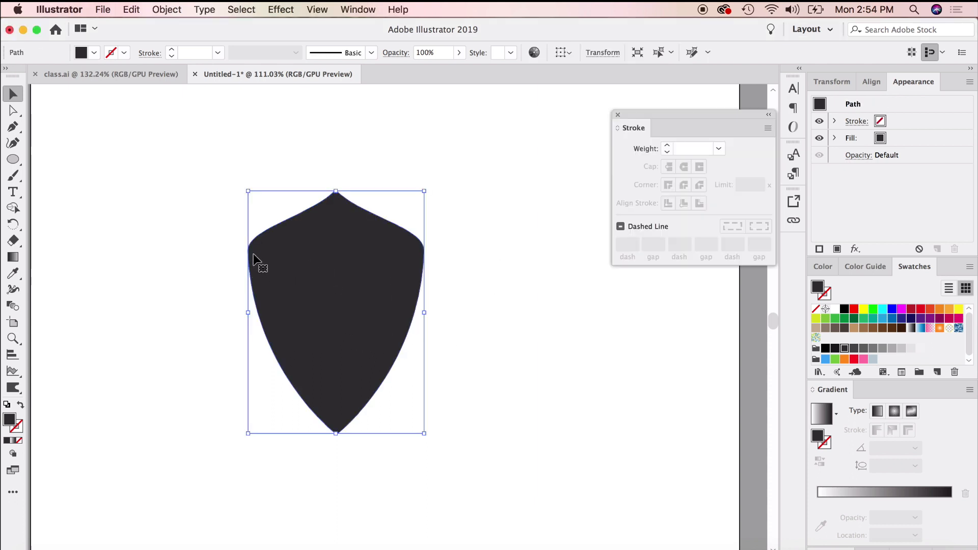
click(19, 430)
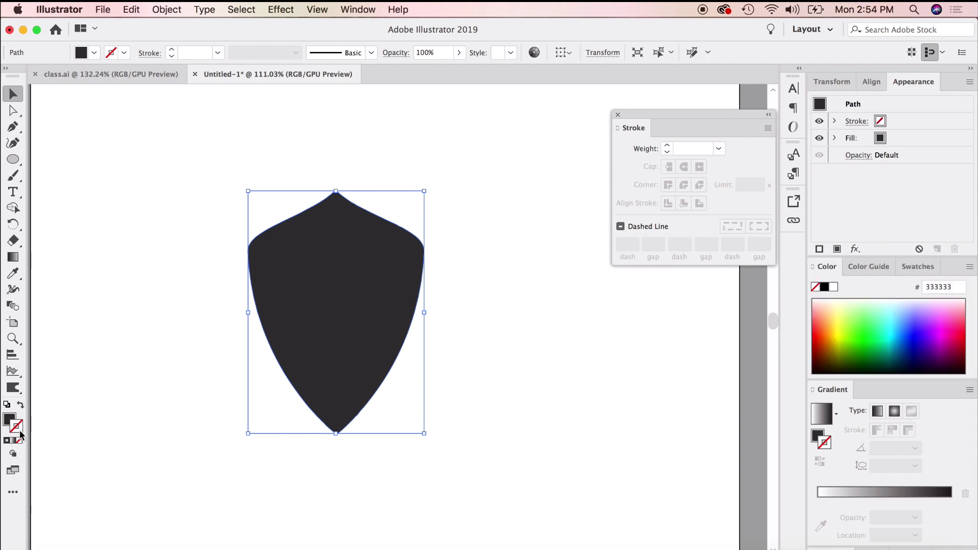
click(833, 289)
click(893, 329)
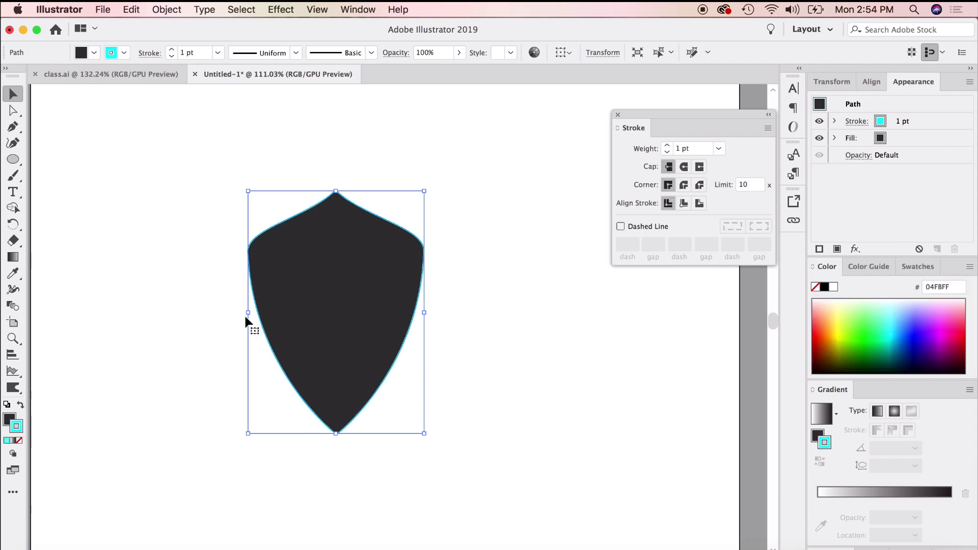
click(667, 146)
click(666, 145)
click(667, 145)
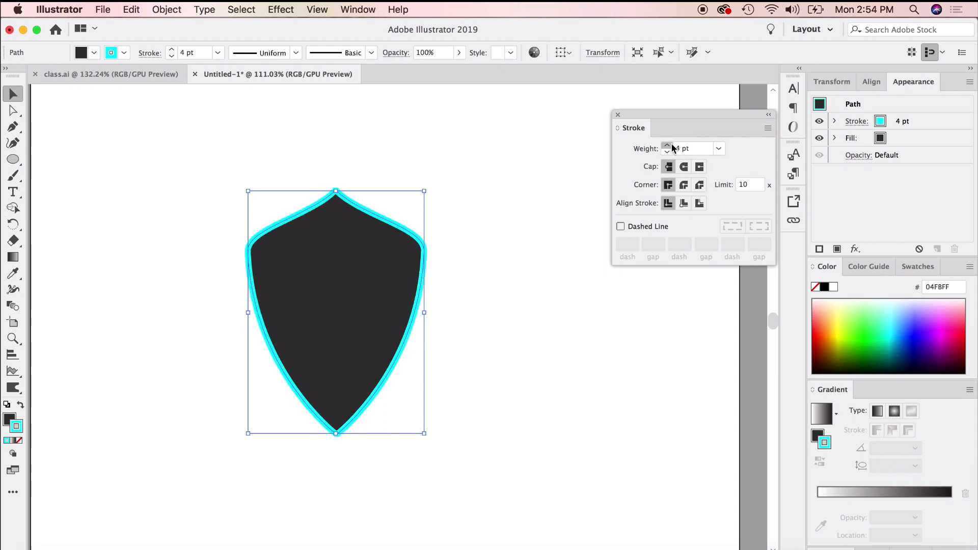
click(667, 145)
click(666, 145)
click(667, 145)
click(667, 146)
click(586, 320)
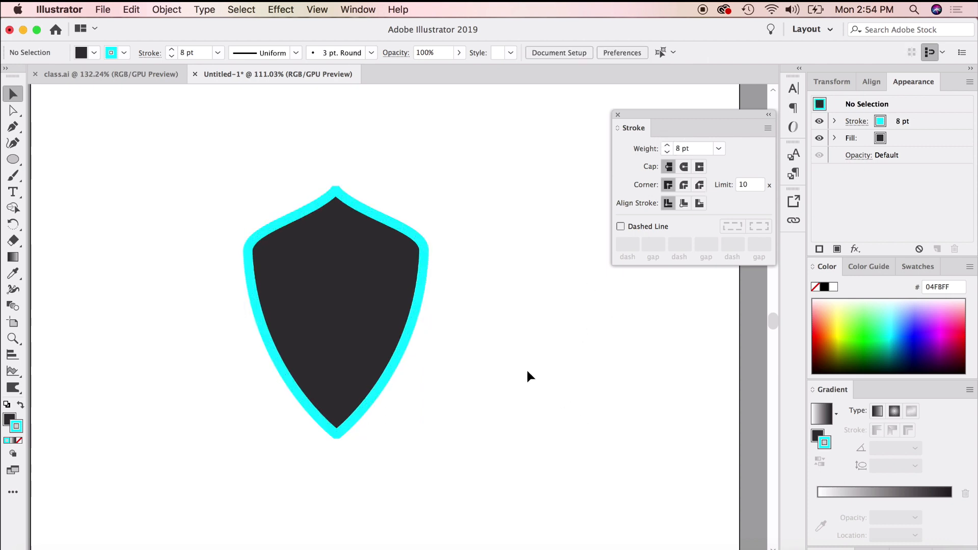
- Undo the stroke color and weight changes on the shield
key(super+z)
key(super+z)
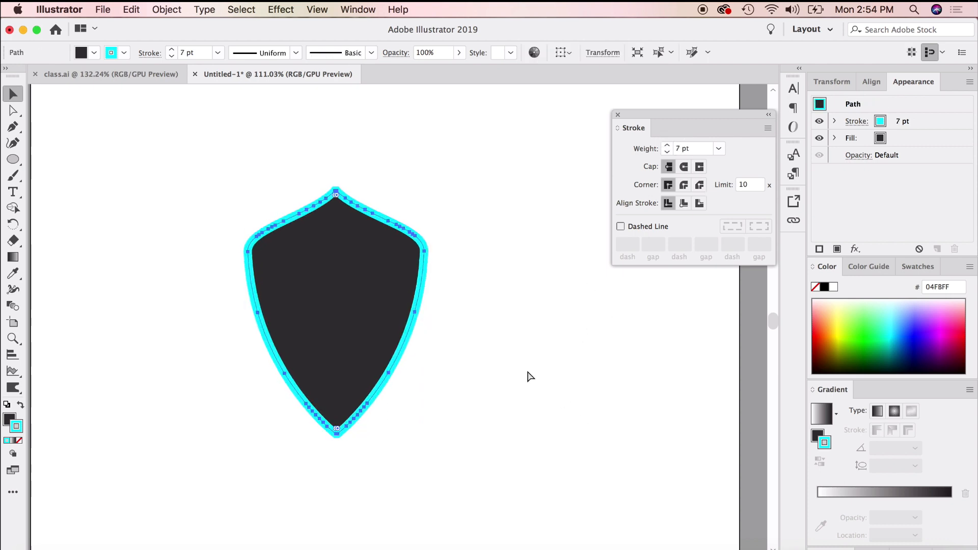
key(super+z)
key(super+z)
key(super+z)
key(super+z)
key(super+z)
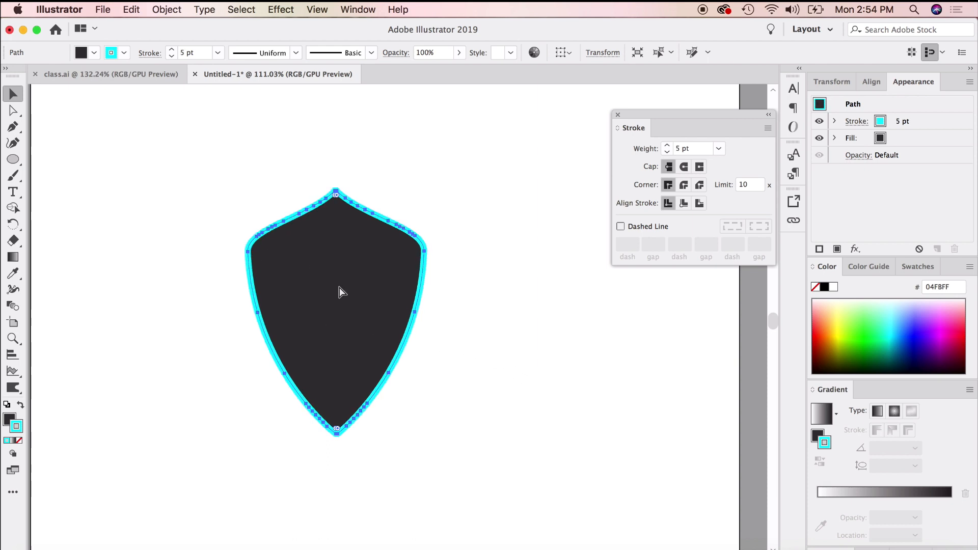
key(super+z)
key(super+z)
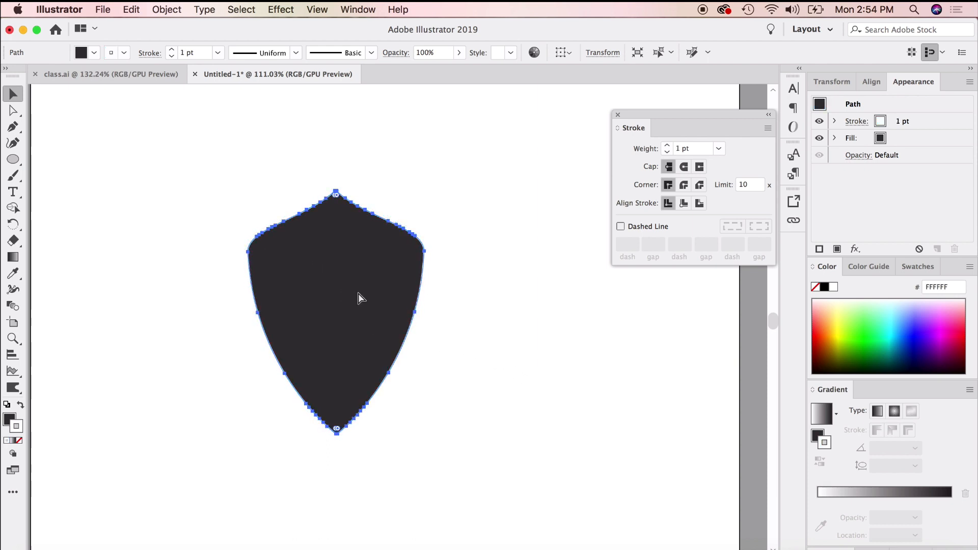
- Apply Offset Path to the shield with an offset of -0.1389 in and Miter joins
click(573, 300)
click(360, 312)
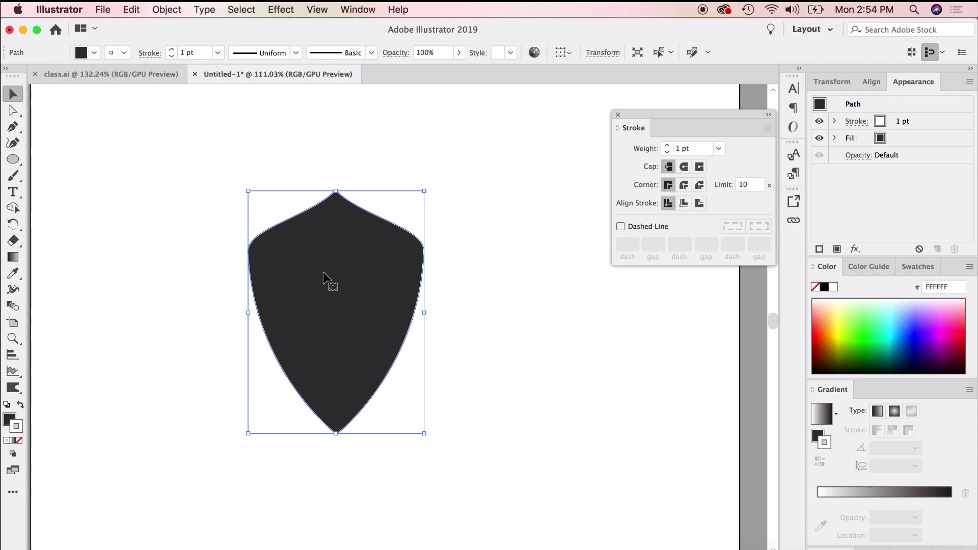
click(168, 10)
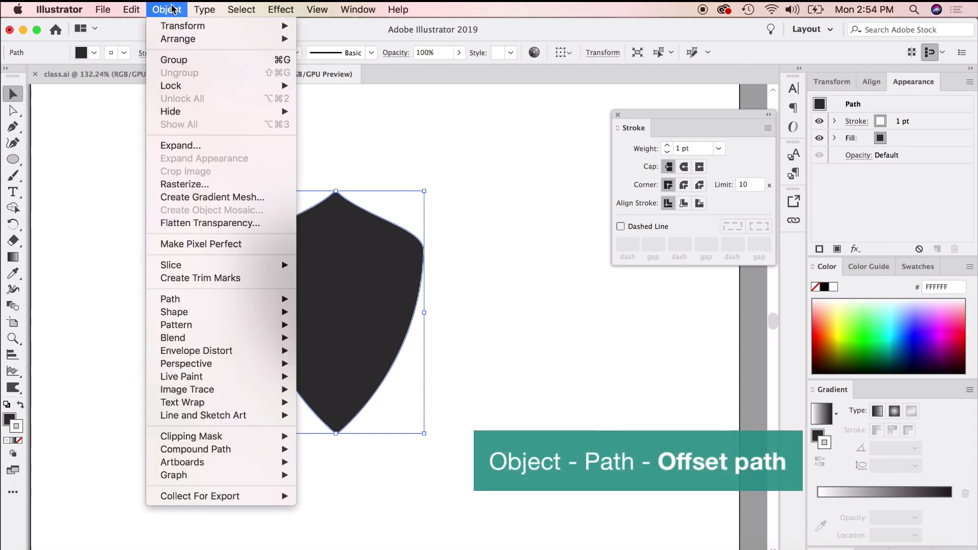
mouse_move(206, 299)
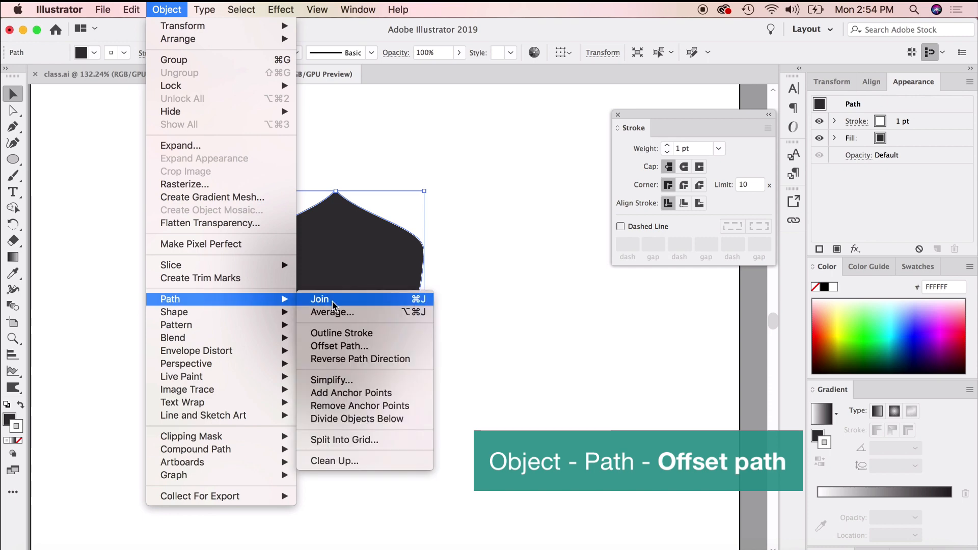
click(345, 350)
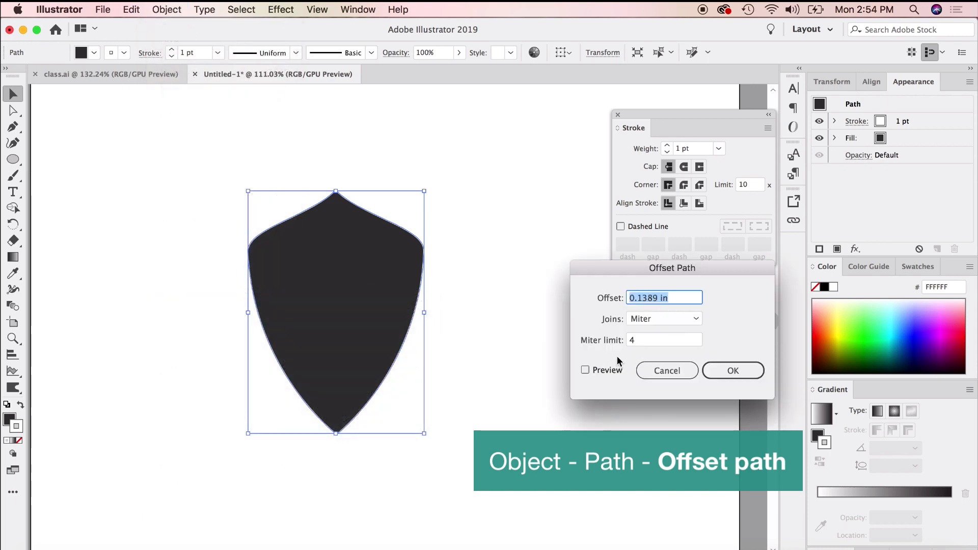
click(584, 370)
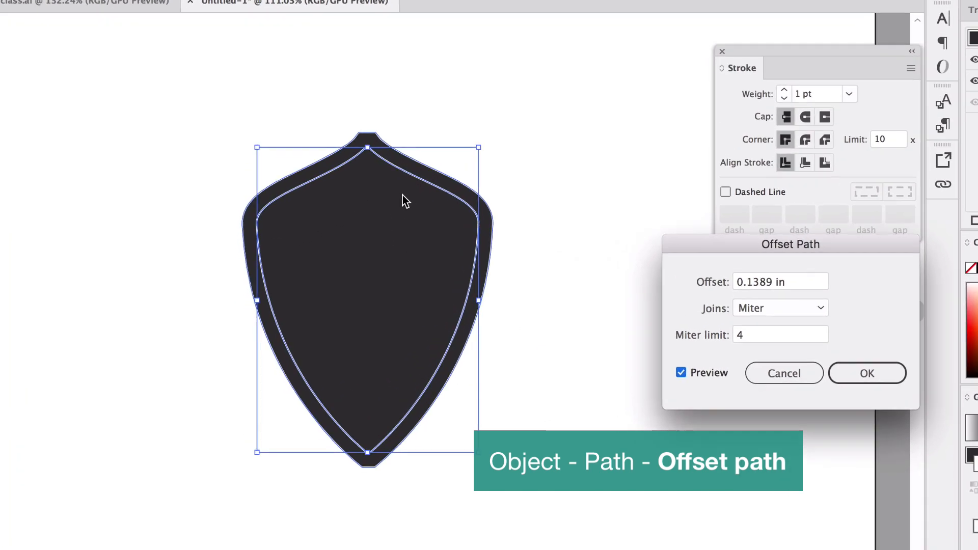
drag(817, 279, 749, 280)
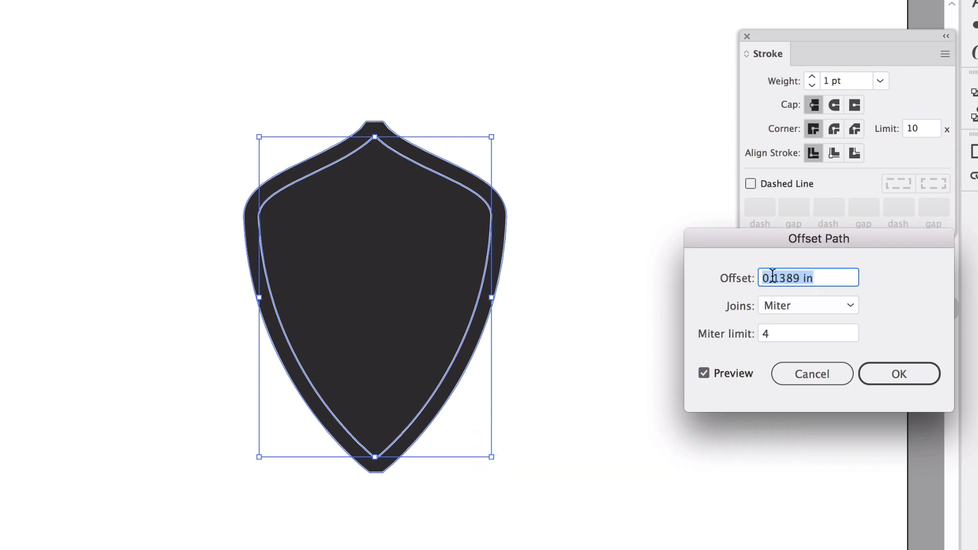
click(803, 278)
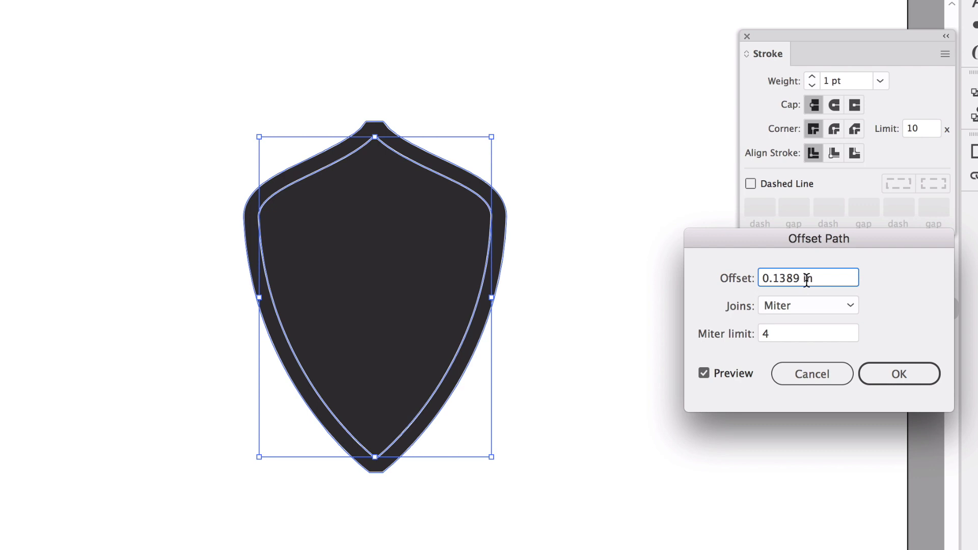
click(763, 278)
text(-)
click(792, 337)
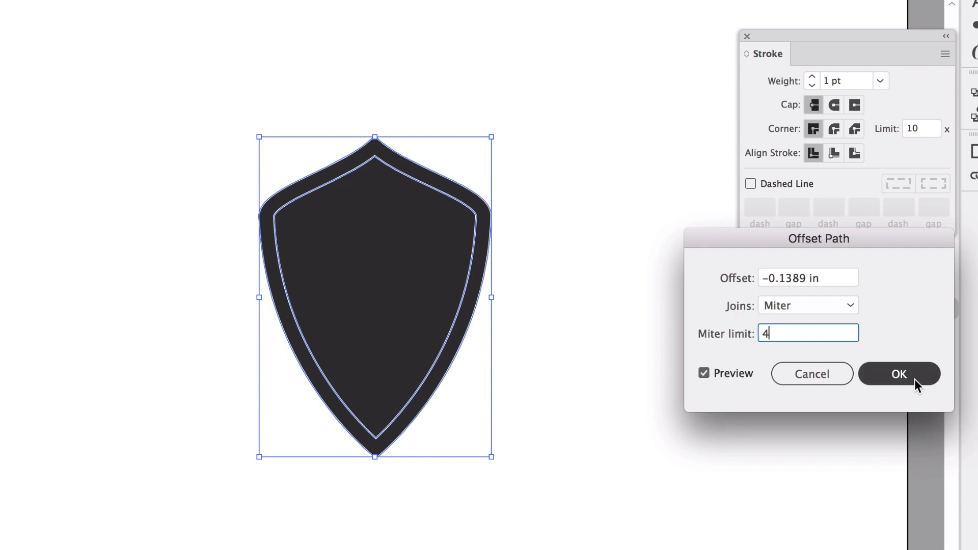
click(903, 374)
- Fill the inner offset shield with gray (R 122, G 122, B 122), keeping it centered inside the outer shield
click(624, 292)
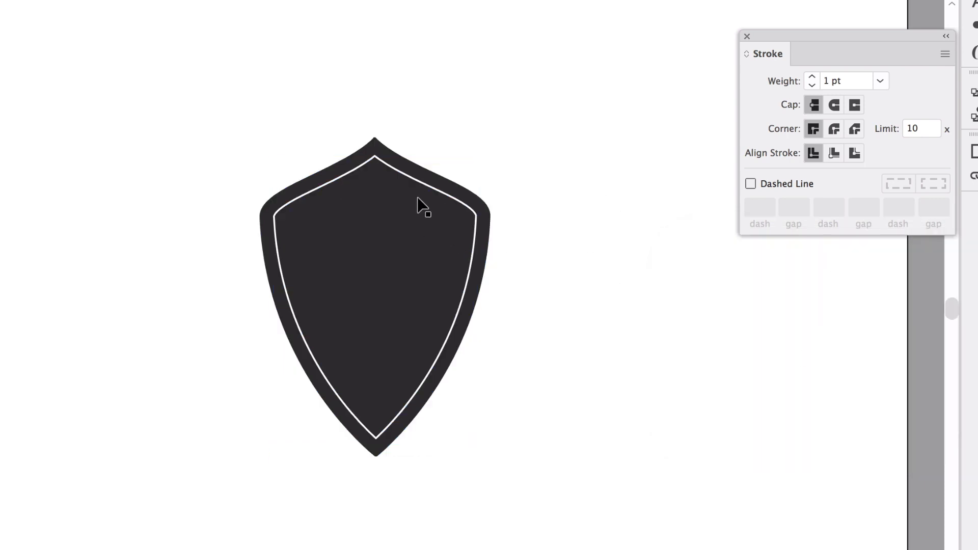
drag(426, 186, 244, 234)
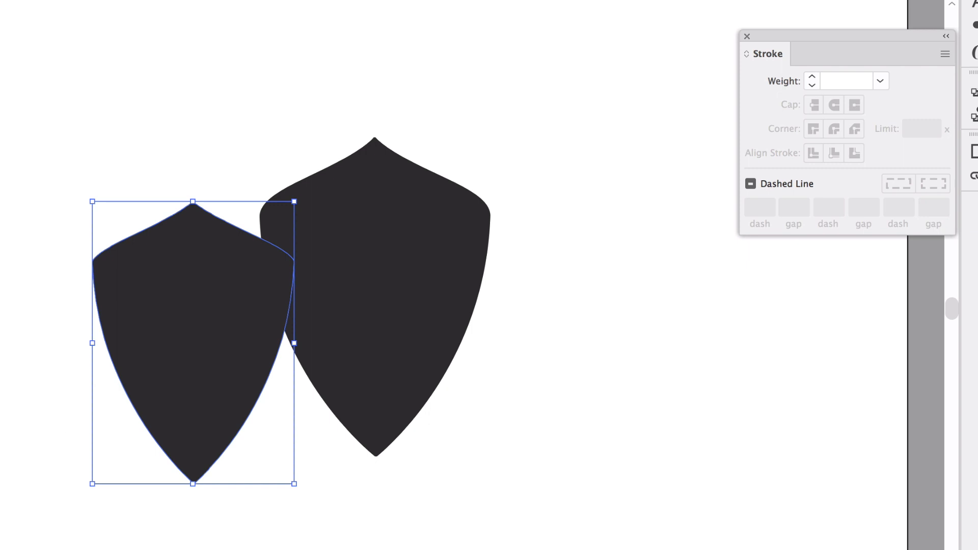
double_click(1, 412)
drag(547, 443, 528, 444)
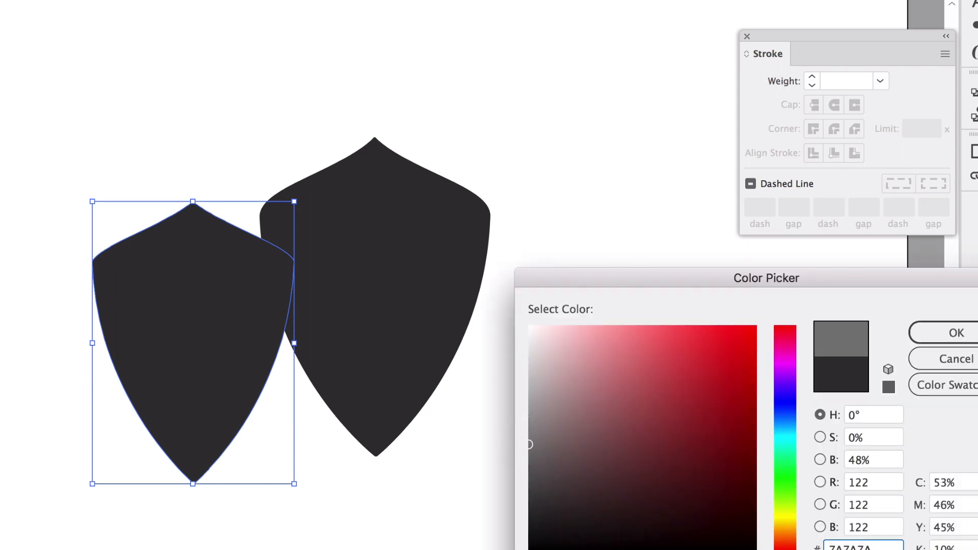
key(Return)
drag(185, 315, 368, 270)
click(584, 413)
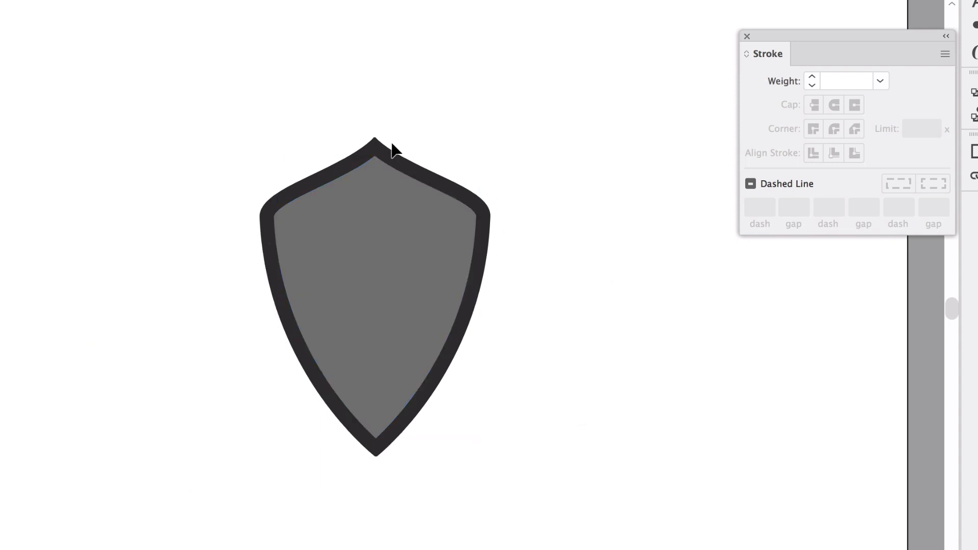
- Apply another Offset Path of -0.1389 in to the gray inner shield
click(350, 238)
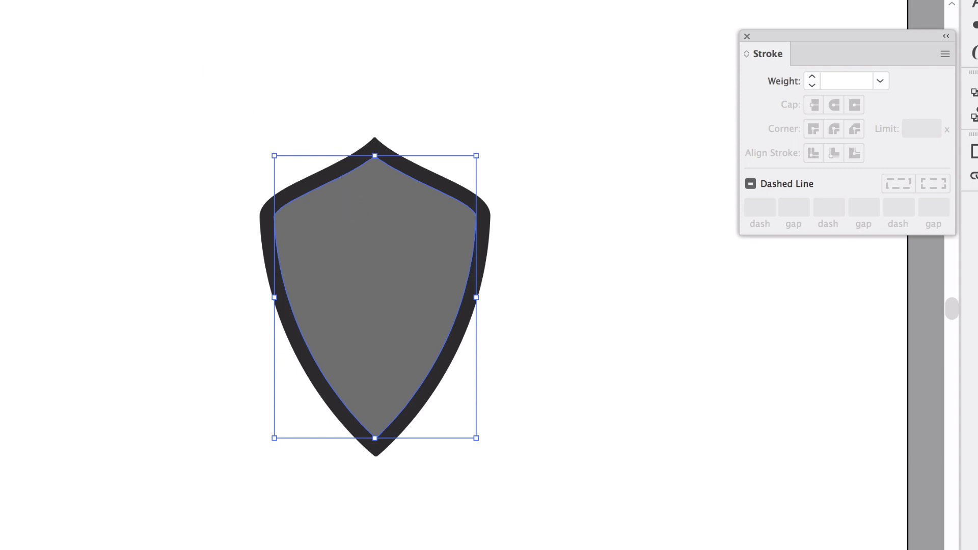
click(147, 0)
mouse_move(224, 279)
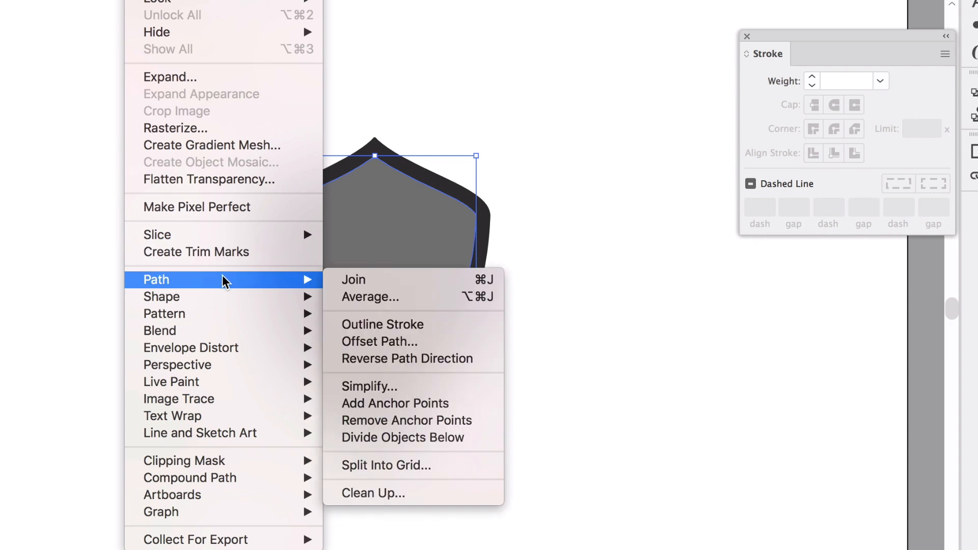
click(397, 346)
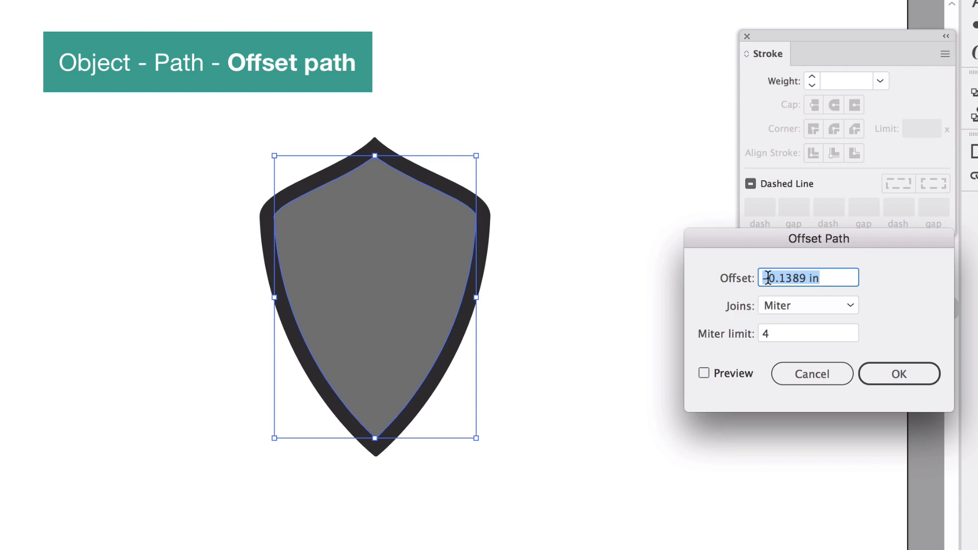
click(702, 373)
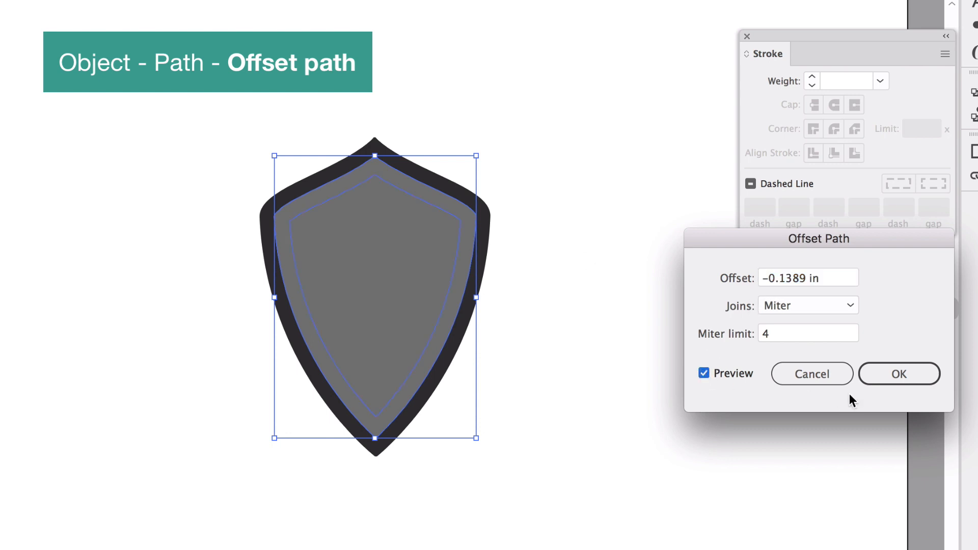
click(877, 379)
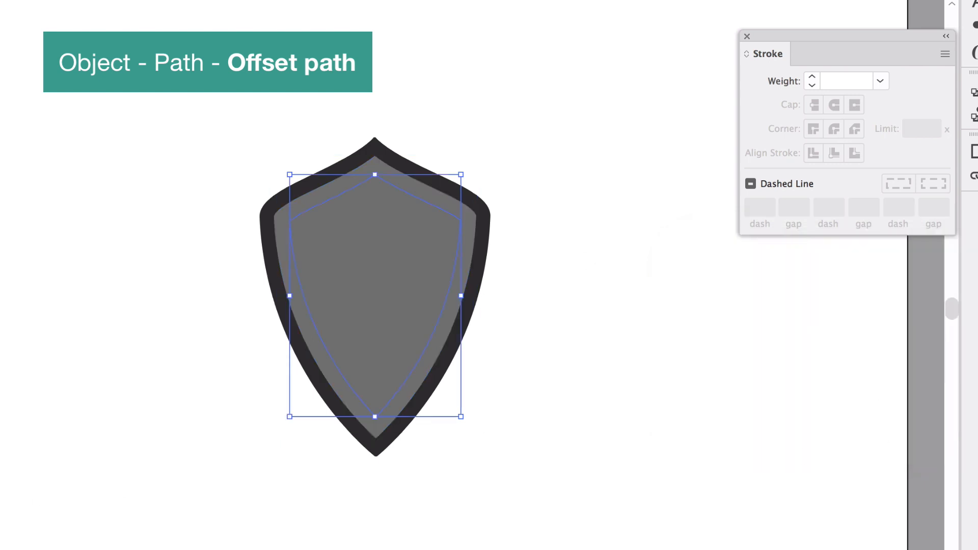
- Pick a new fill color for the innermost shield in the Color Picker
double_click(1, 484)
click(536, 404)
click(956, 332)
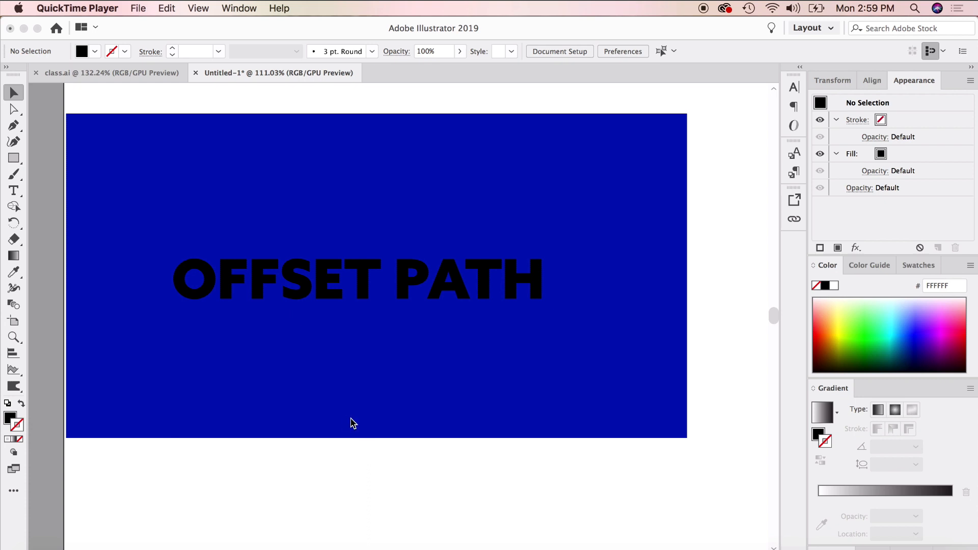
- Select the OFFSET PATH text and convert it to outlines
click(374, 450)
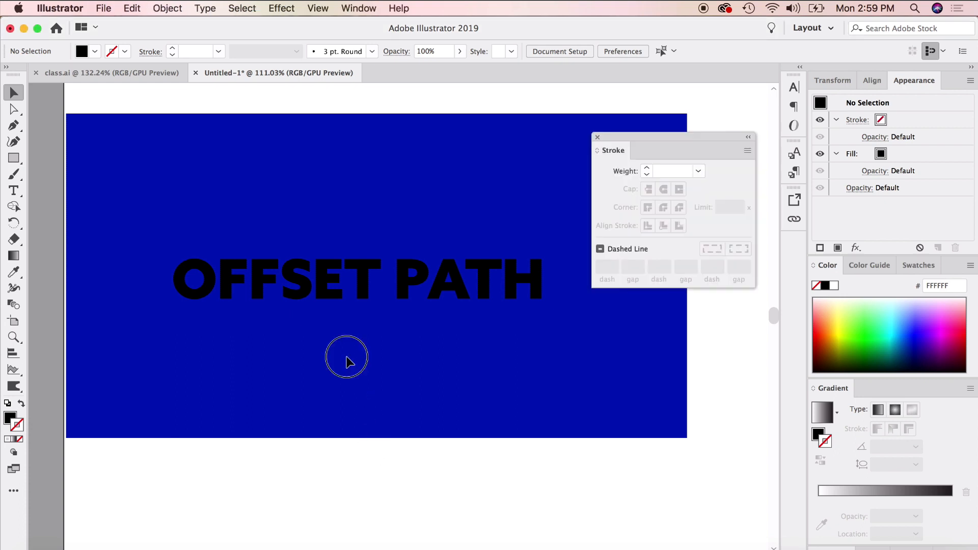
click(349, 360)
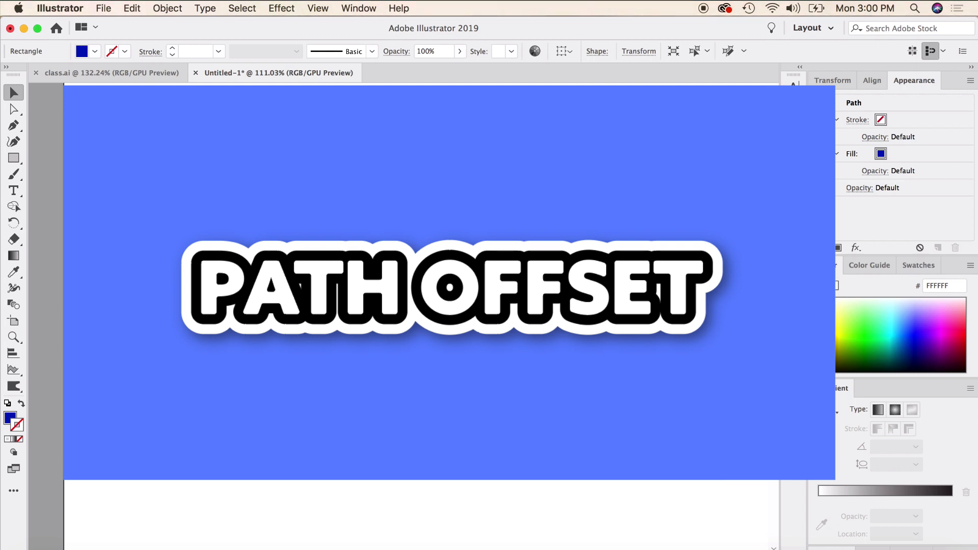
click(422, 285)
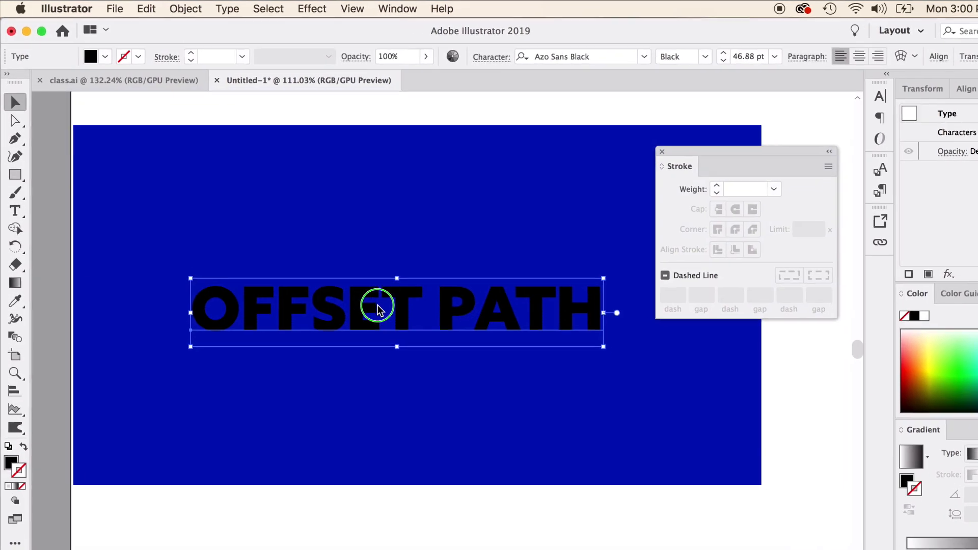
right_click(380, 306)
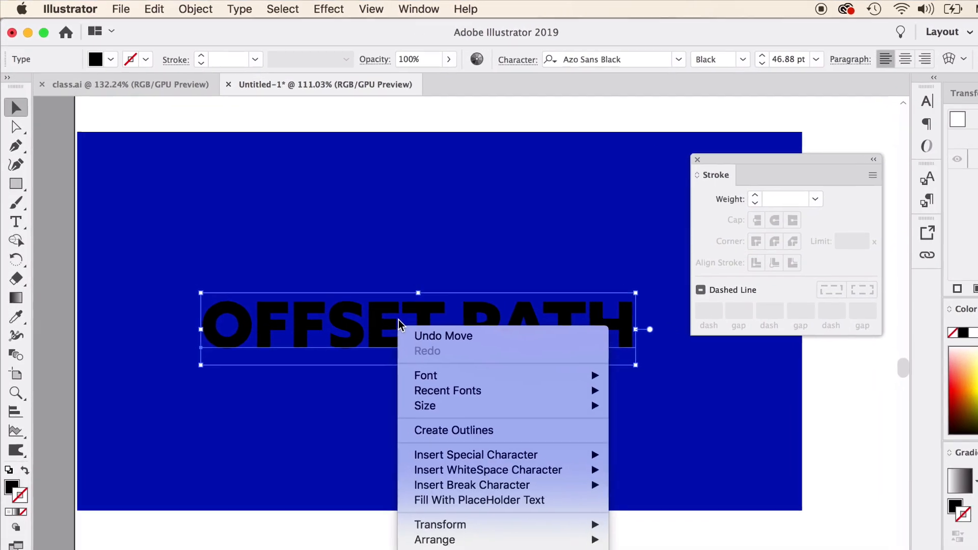
click(479, 454)
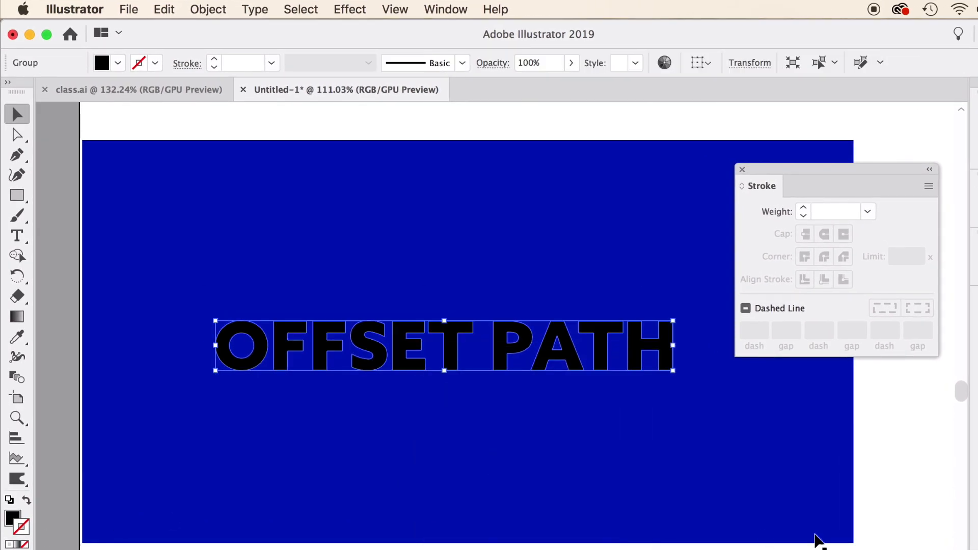
- Give the outlined letters a white 6 pt stroke aligned to the outside with round joins
click(975, 382)
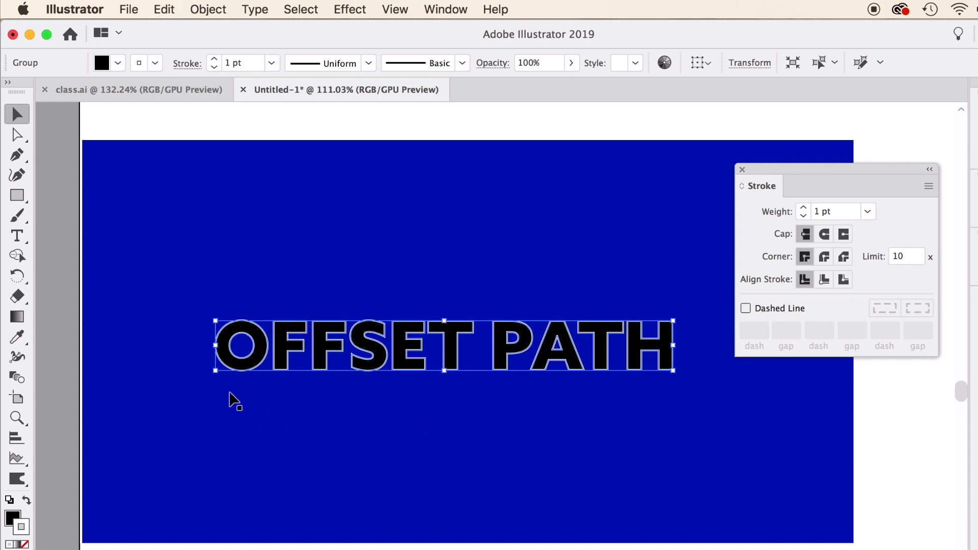
click(803, 208)
click(803, 208)
click(803, 208)
click(803, 208)
click(803, 208)
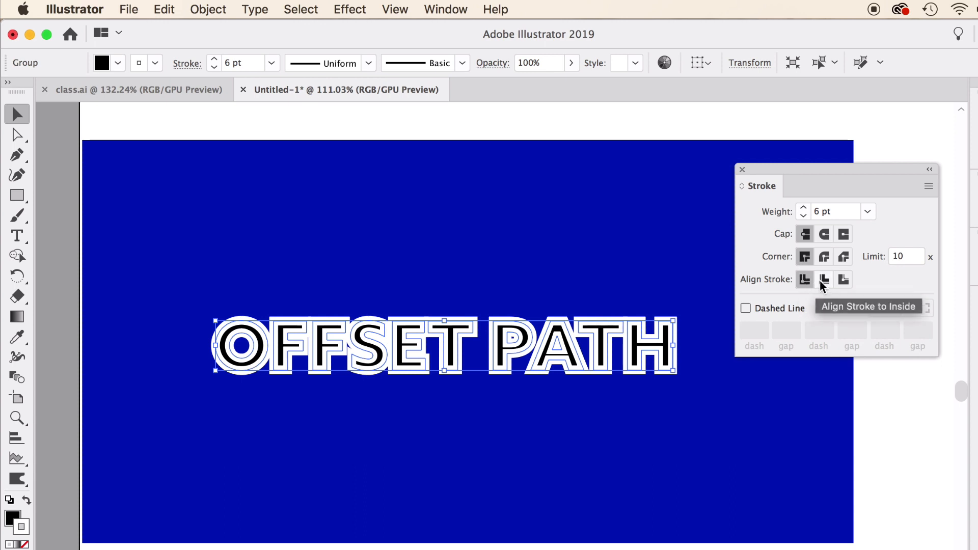
click(843, 281)
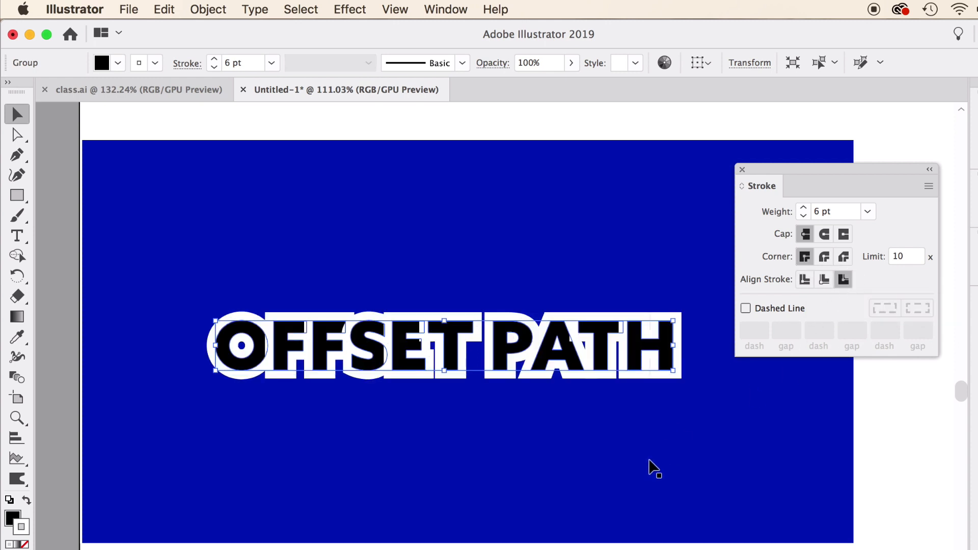
click(823, 257)
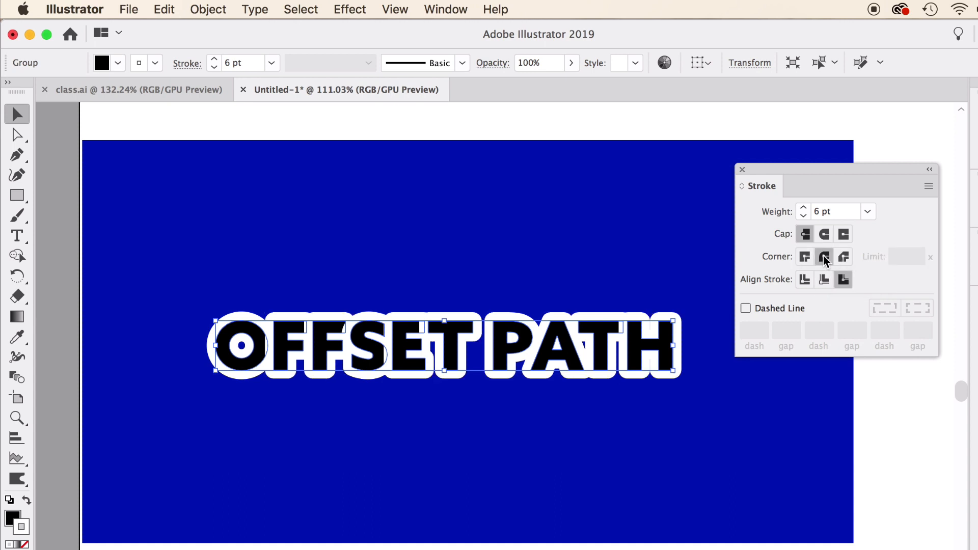
- Remove the stroke from the outlined OFFSET PATH letters
click(503, 548)
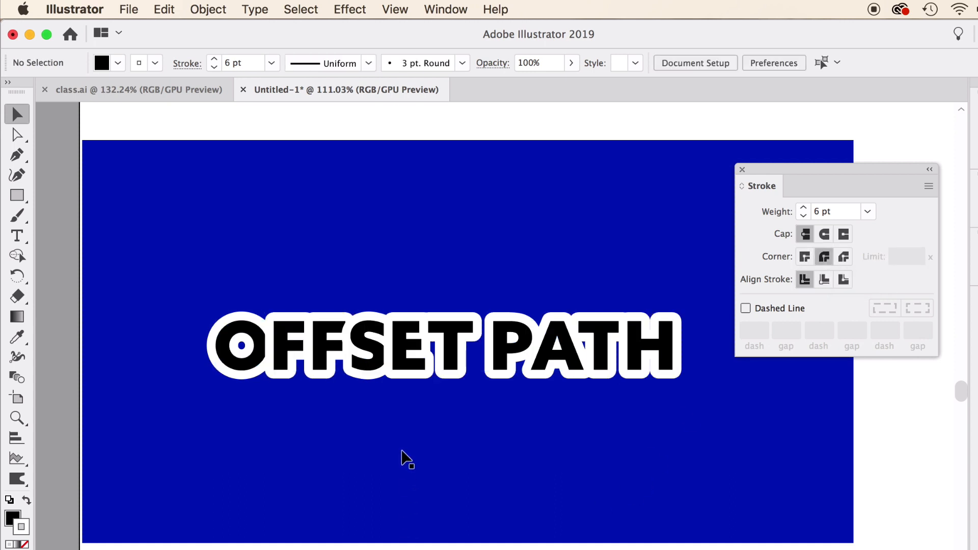
scroll(331, 341, up, 2)
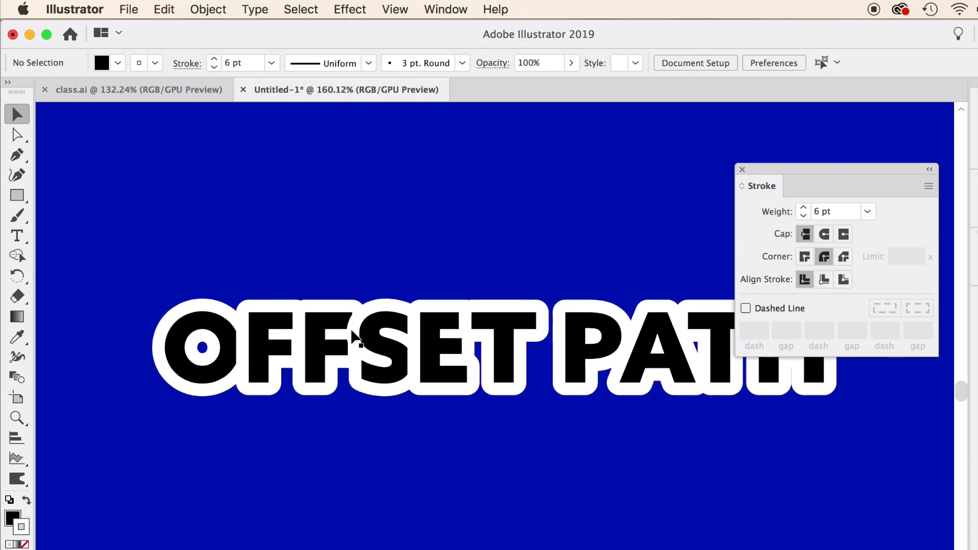
scroll(497, 351, down, 2)
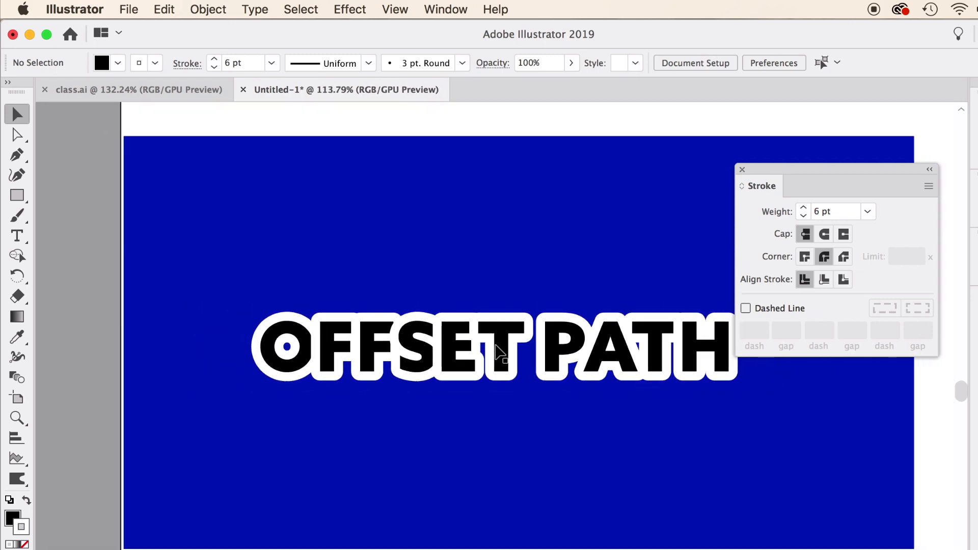
scroll(497, 348, right, 3)
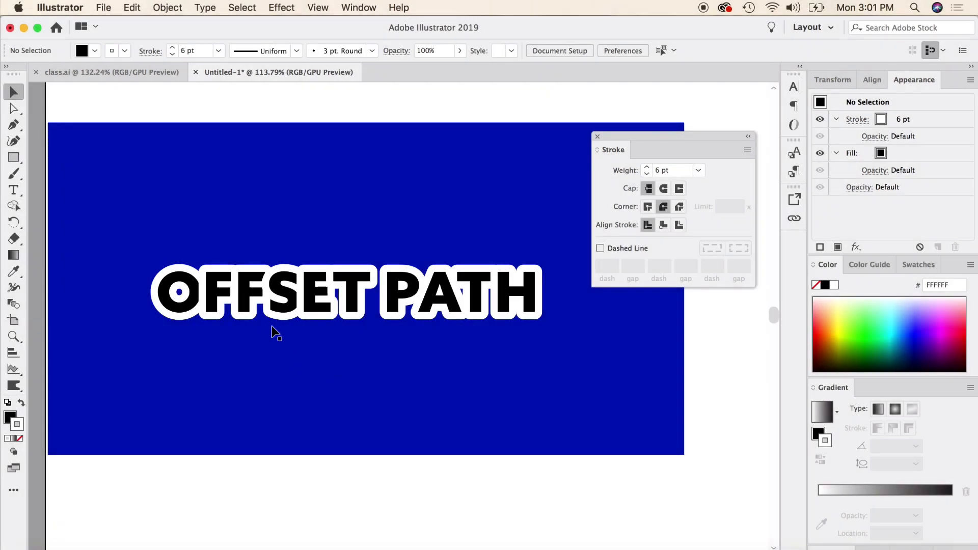
click(271, 328)
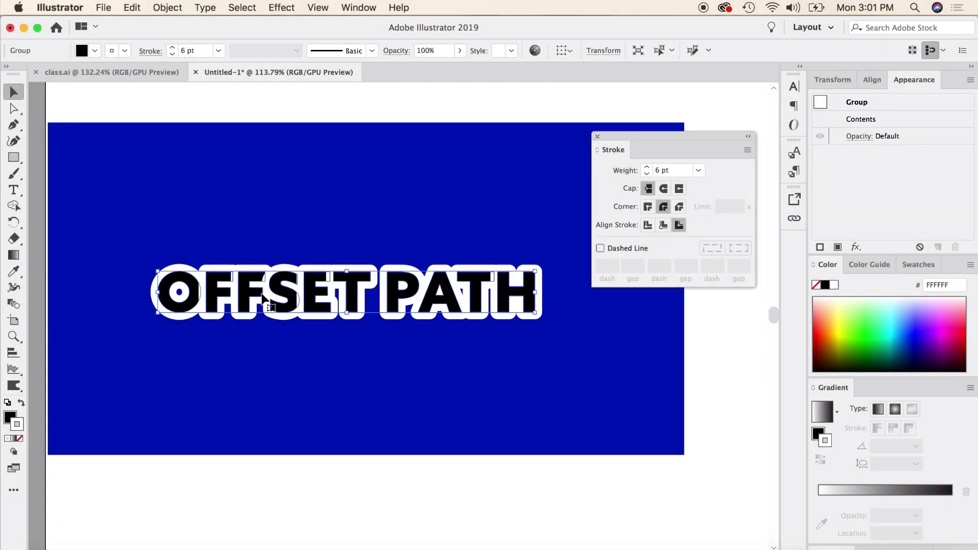
click(20, 438)
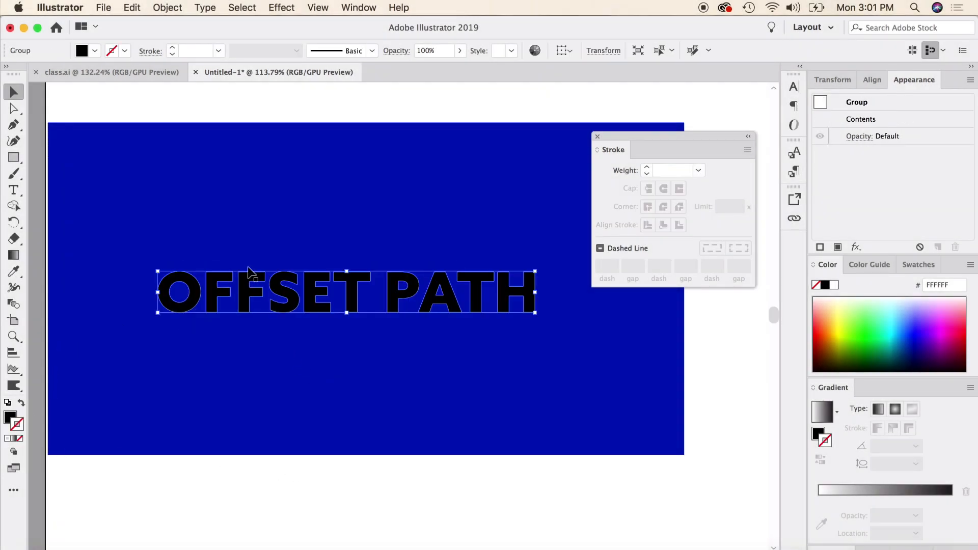
- Apply an Offset Path of 0.05 in to the outlined letters, checking with preview
click(167, 7)
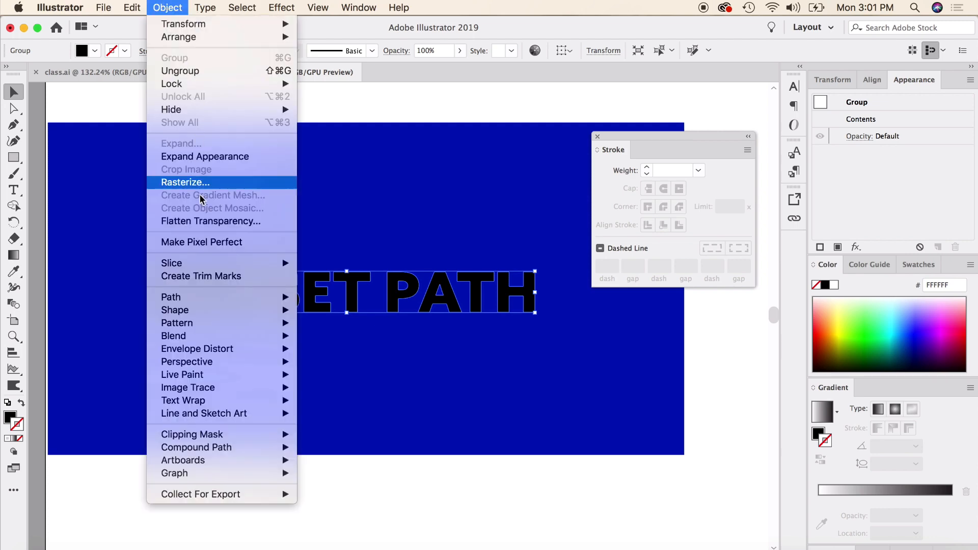
mouse_move(253, 298)
click(364, 344)
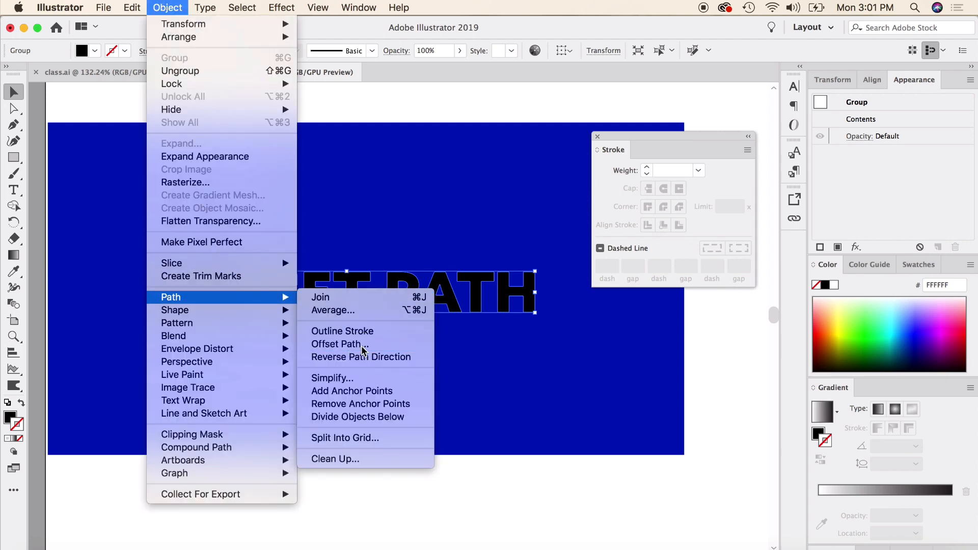
click(630, 300)
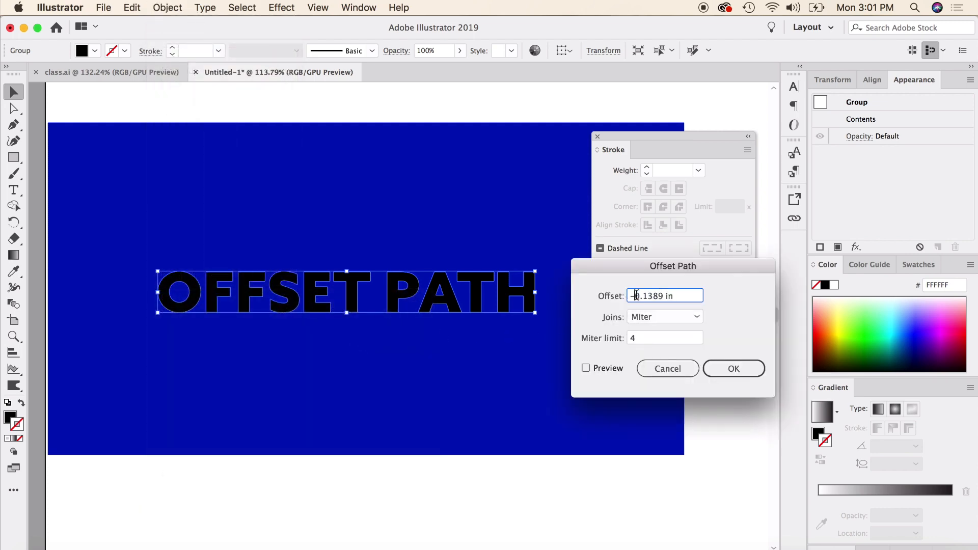
key(Delete)
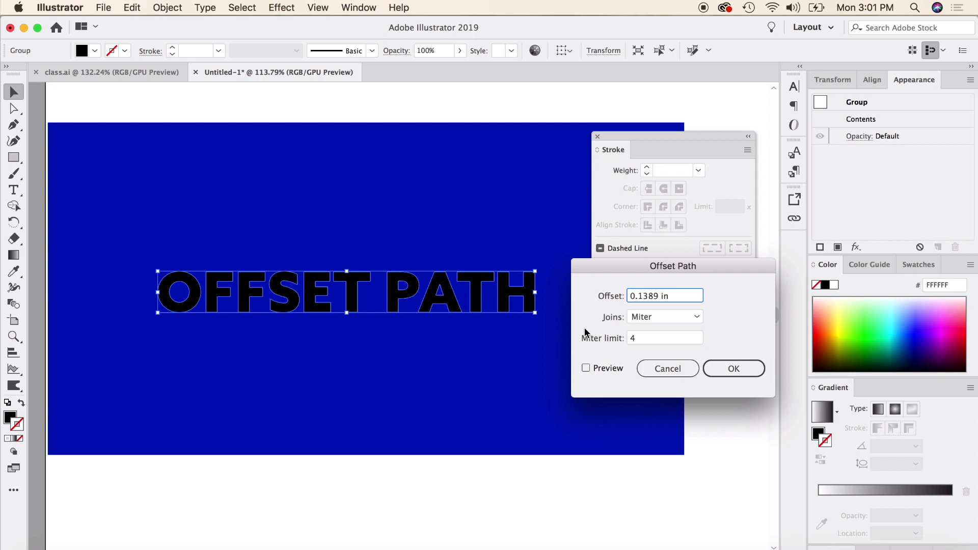
click(586, 368)
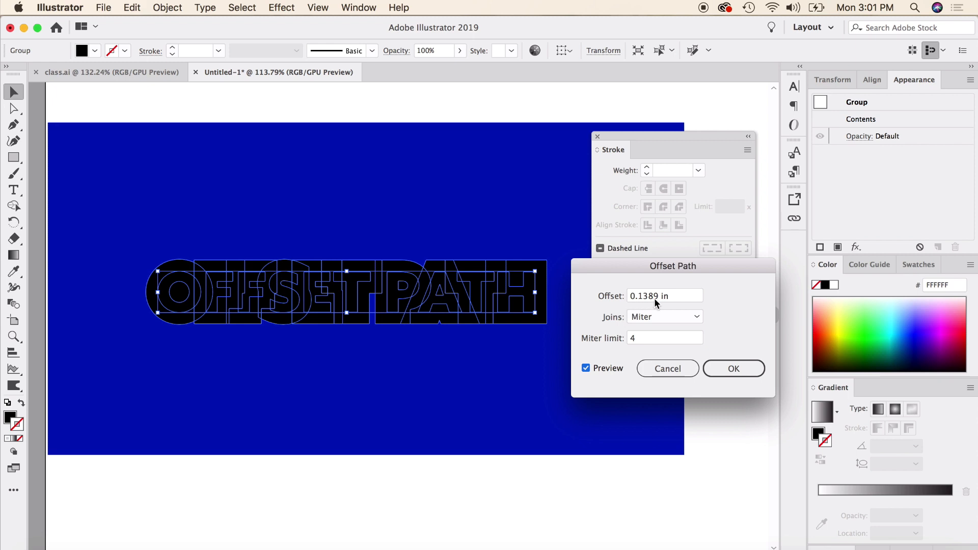
drag(655, 300, 640, 300)
text(05)
click(586, 368)
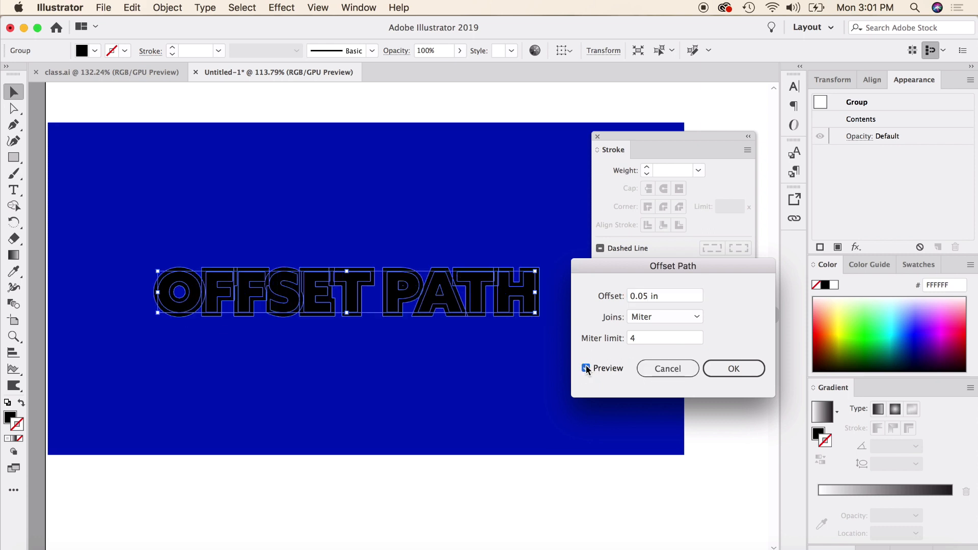
click(732, 369)
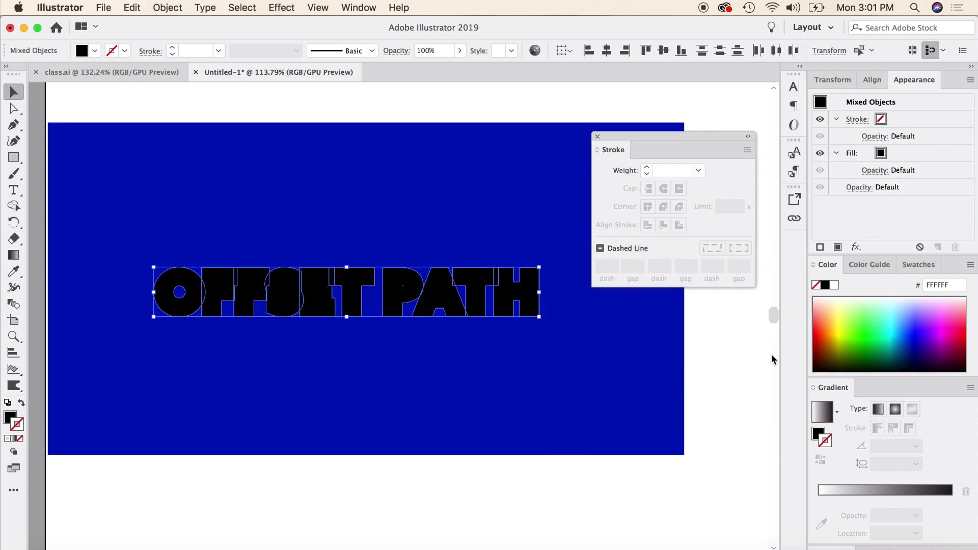
- Fill the new offset shapes behind the letters with white
click(834, 285)
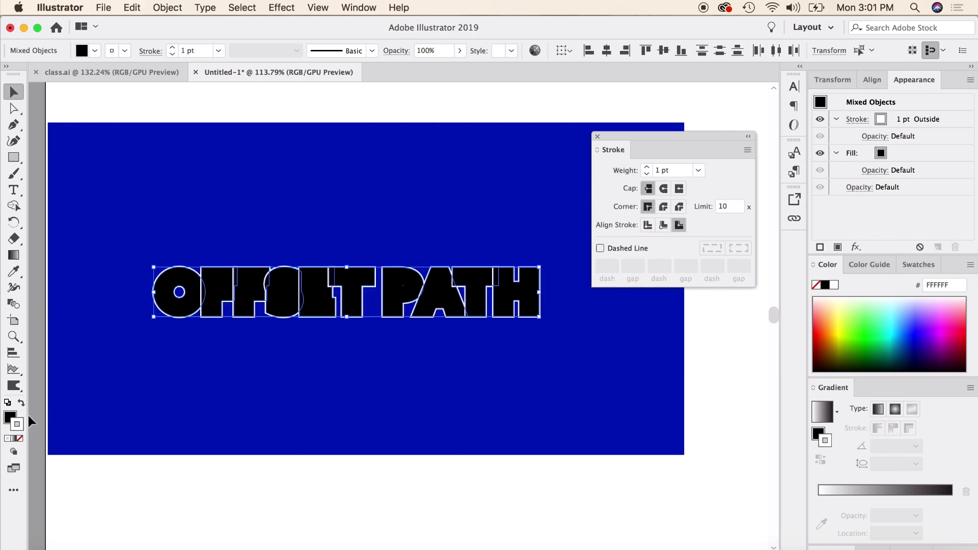
key(super+z)
click(10, 414)
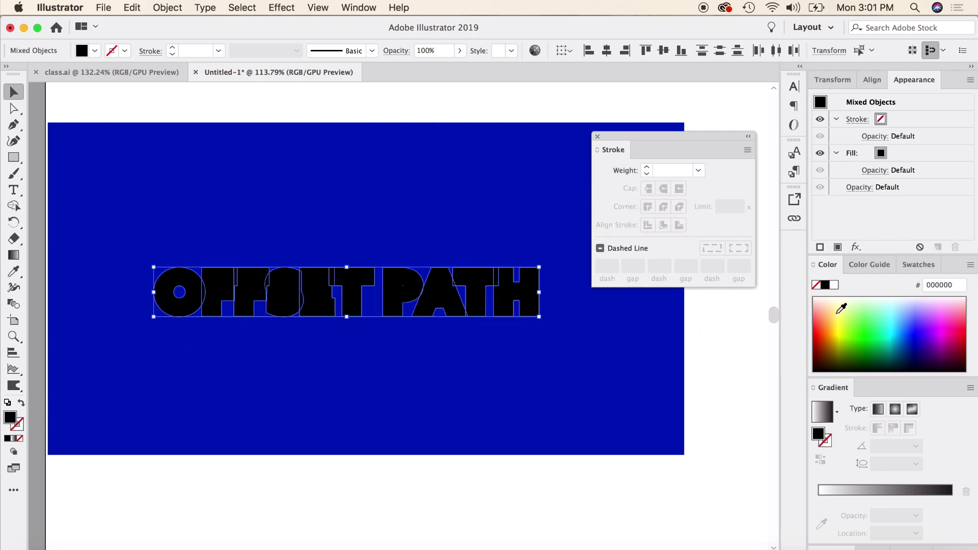
click(833, 285)
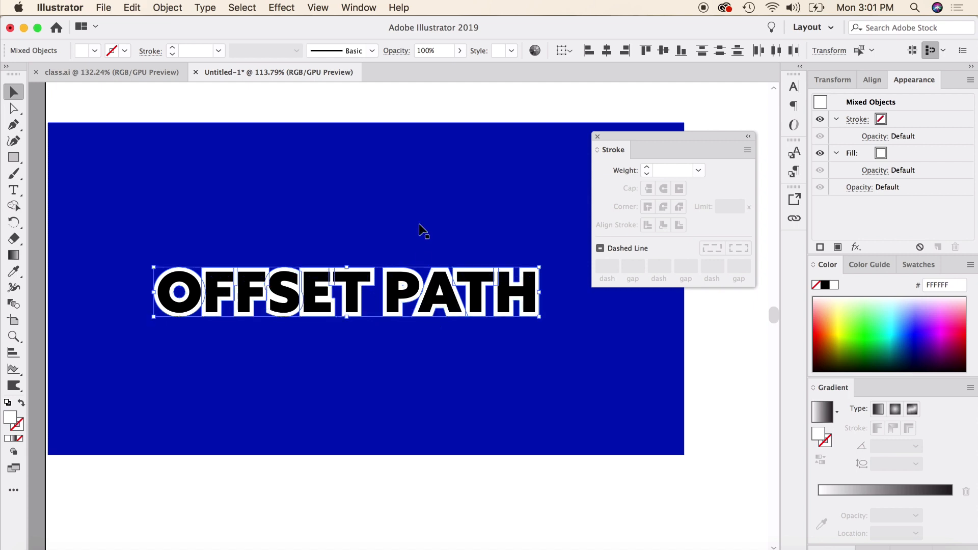
- Examine the white sticker outline around the OFFSET PATH text up close
click(393, 104)
scroll(242, 408, up, 3)
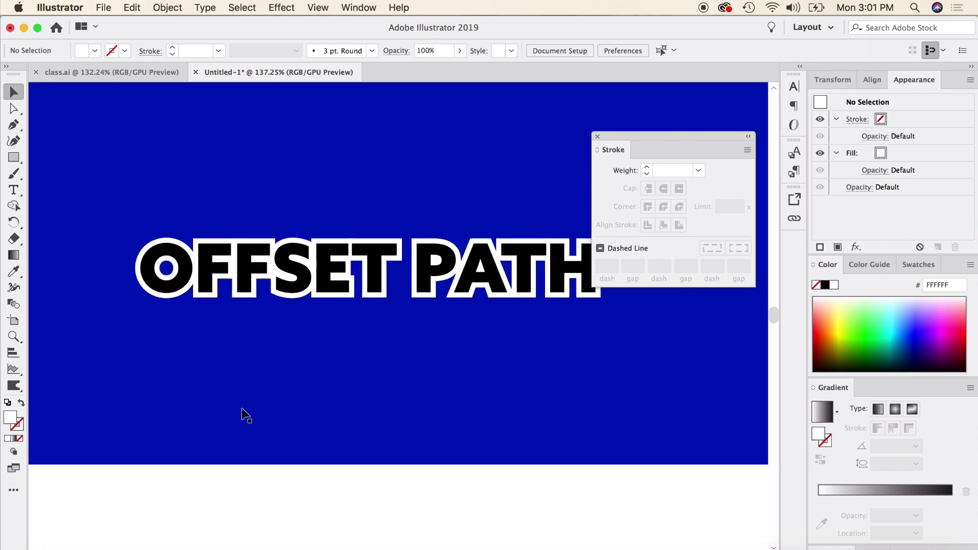
scroll(241, 408, up, 1)
scroll(241, 408, up, 2)
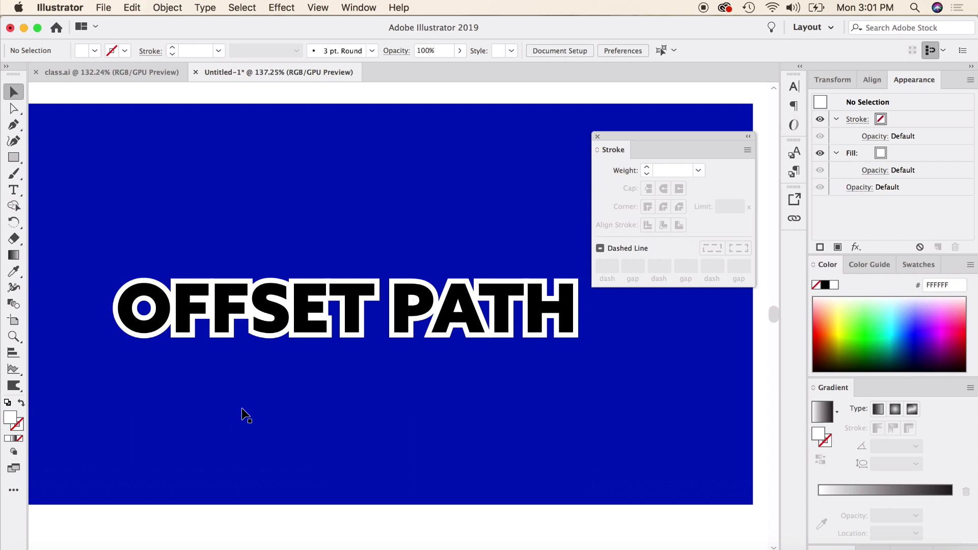
click(391, 289)
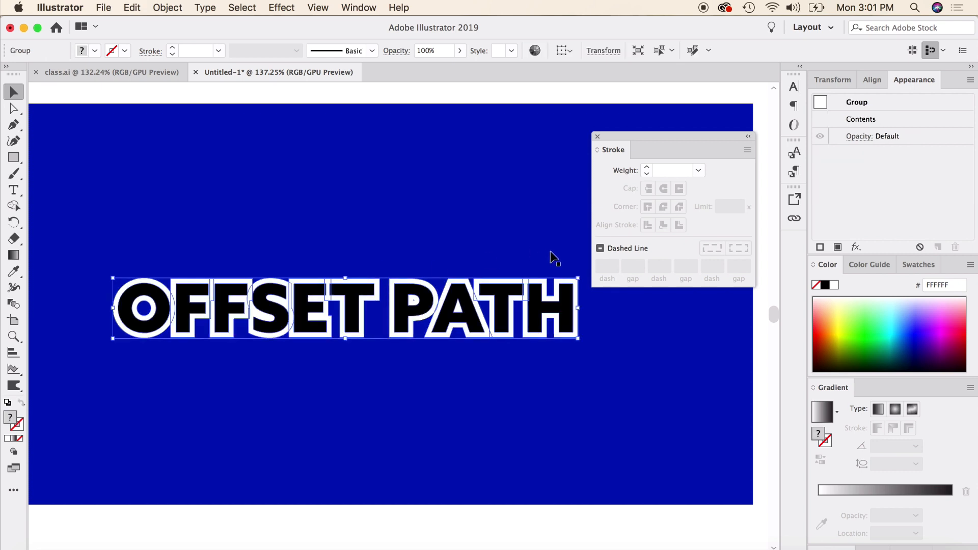
scroll(31, 163, up, 2)
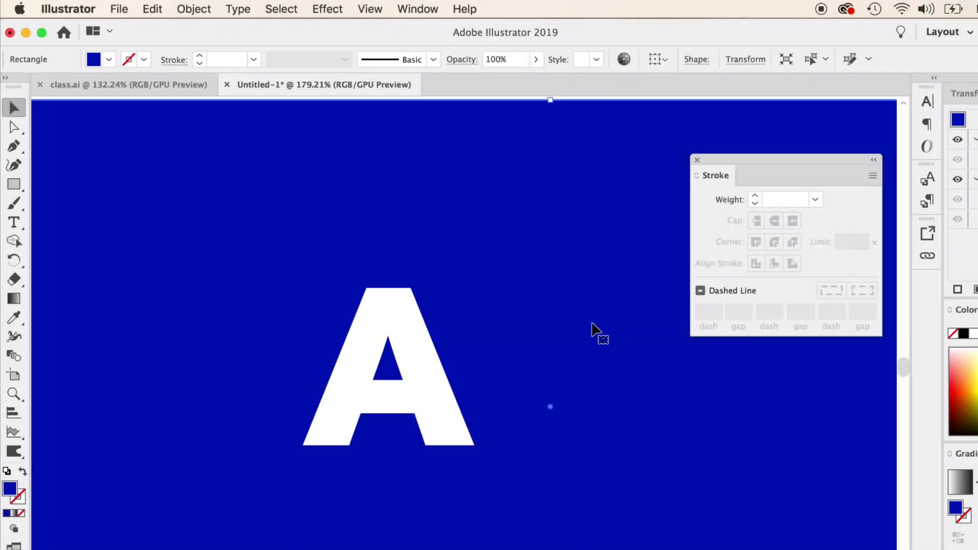
- Convert the white letter A to outlines
click(415, 333)
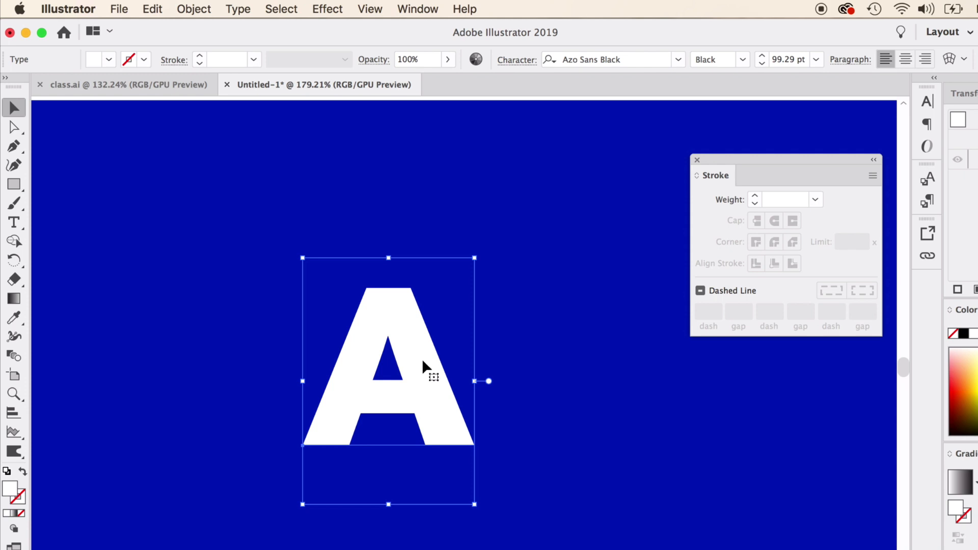
right_click(411, 334)
click(479, 443)
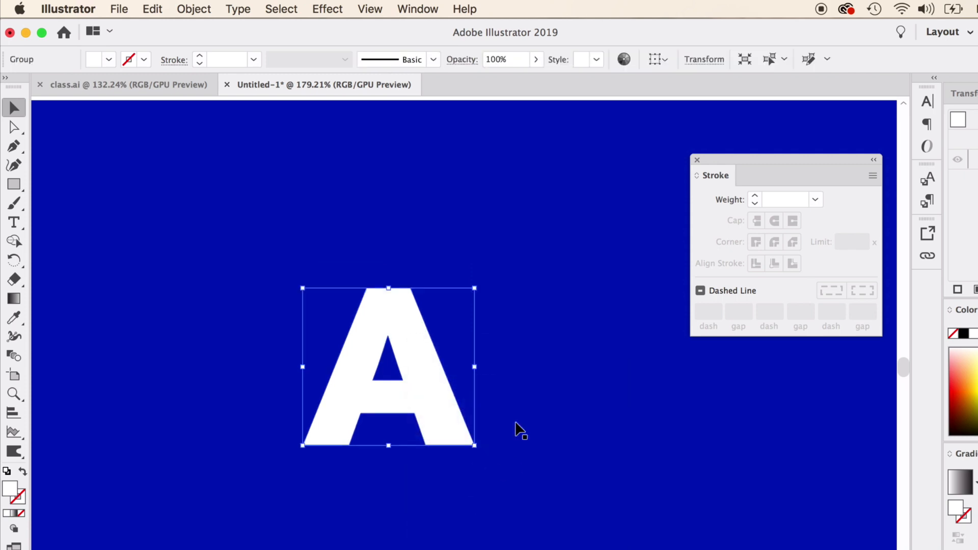
- Apply an Offset Path of 0.1 in to the outlined A, checking with preview
click(194, 9)
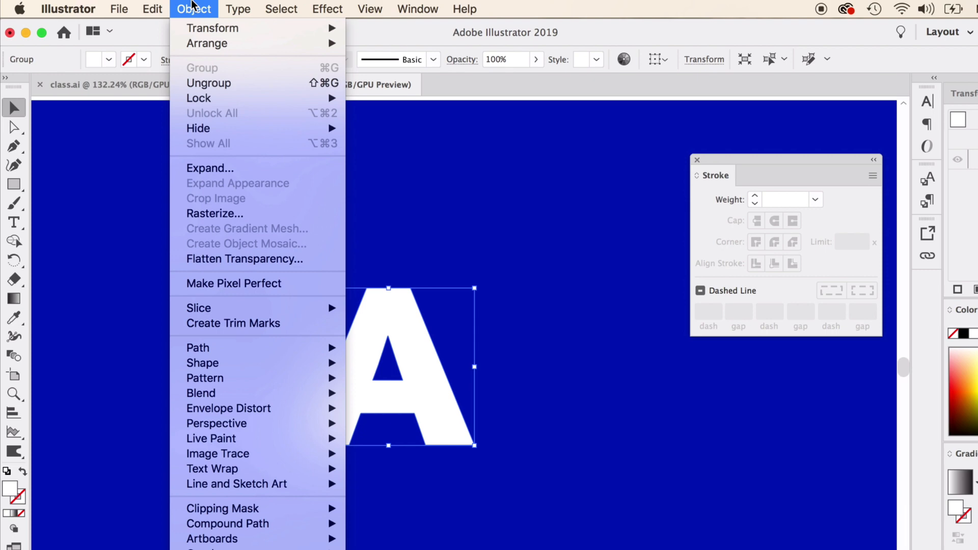
mouse_move(270, 346)
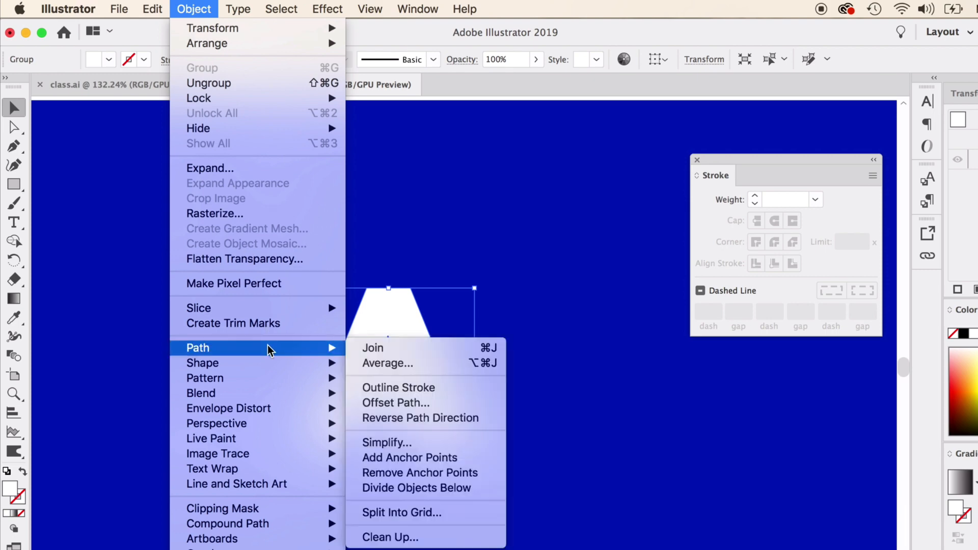
click(412, 404)
drag(716, 317, 590, 253)
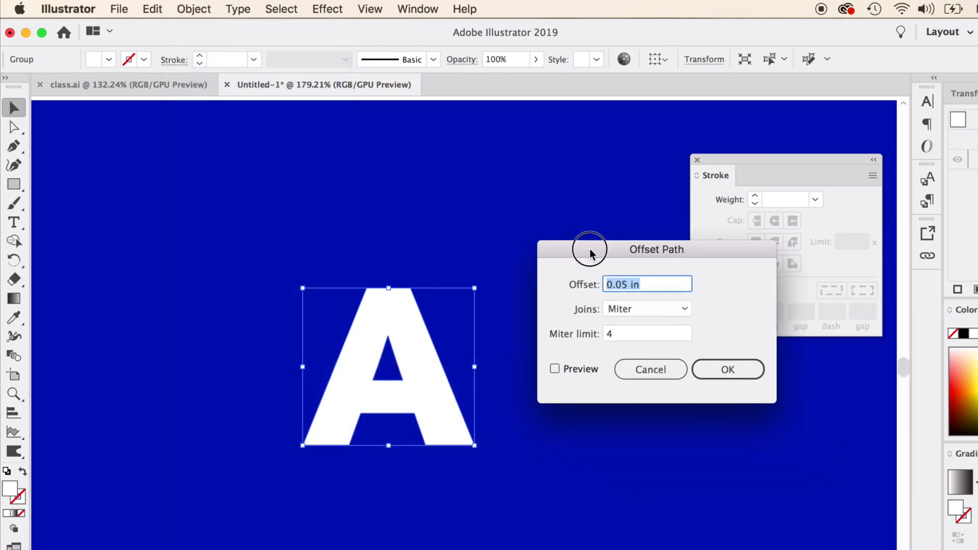
click(554, 370)
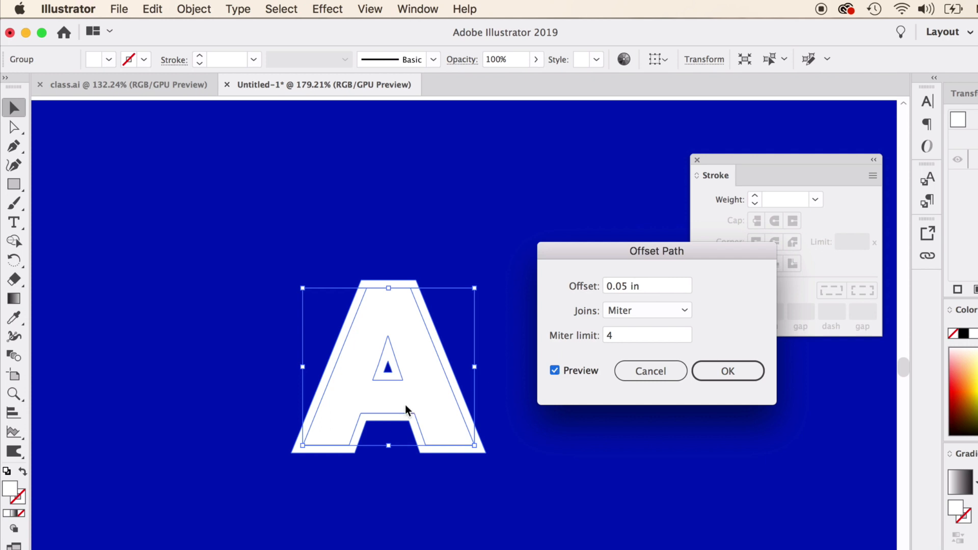
drag(628, 288, 616, 288)
text(1)
click(557, 372)
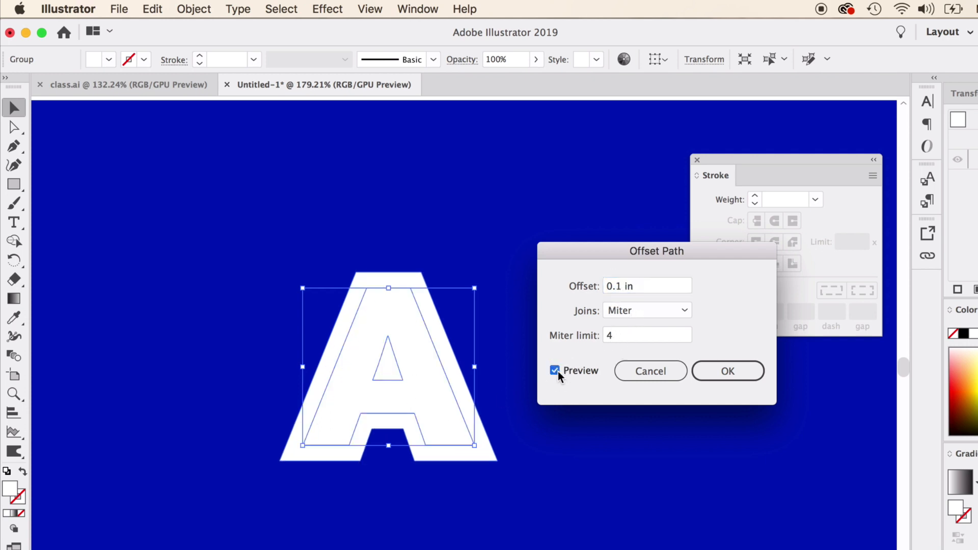
click(727, 372)
- Separate the offset A from the original and move it to the left of the original letter
click(606, 407)
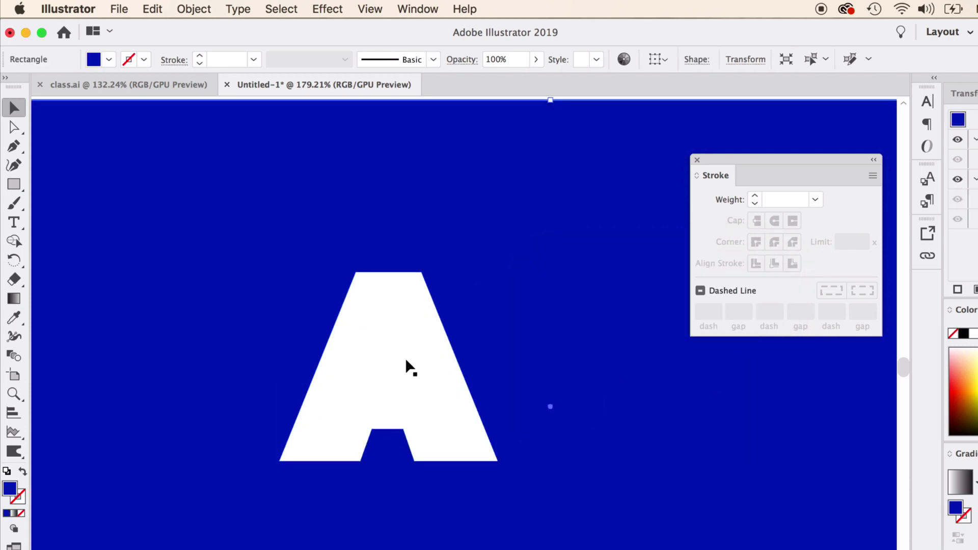
drag(406, 367, 535, 344)
right_click(347, 348)
click(387, 485)
click(515, 360)
drag(364, 323, 338, 313)
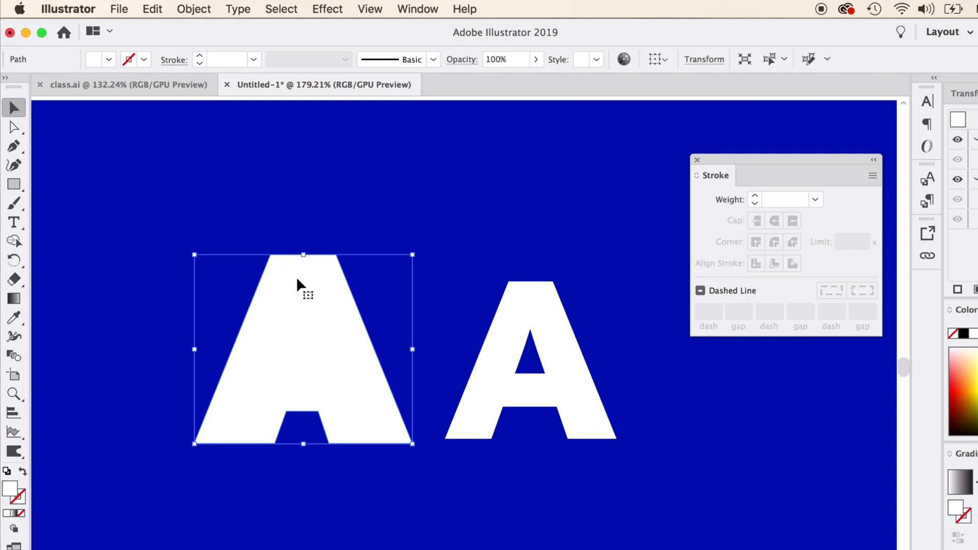
drag(294, 284, 283, 272)
- Apply an Offset Path of 0.1 in to the original A
click(502, 355)
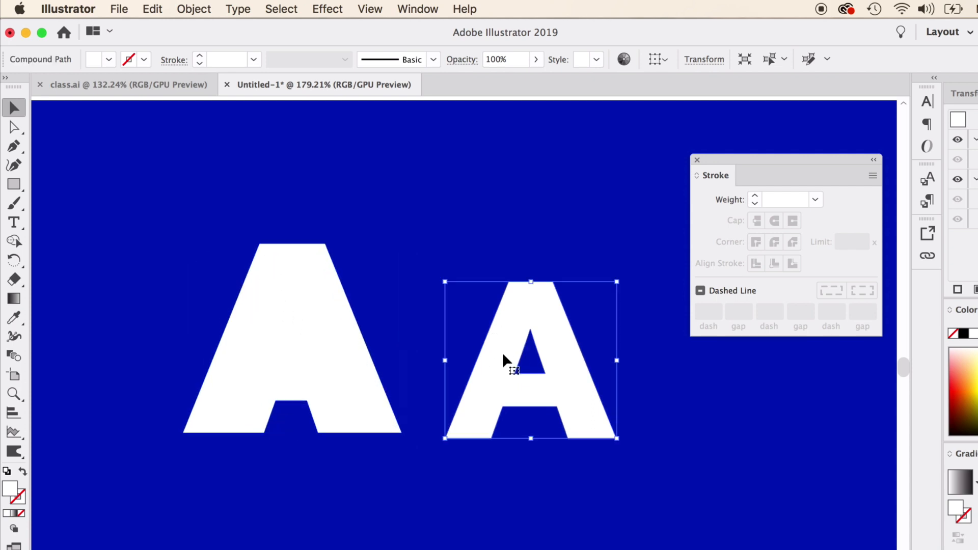
click(190, 9)
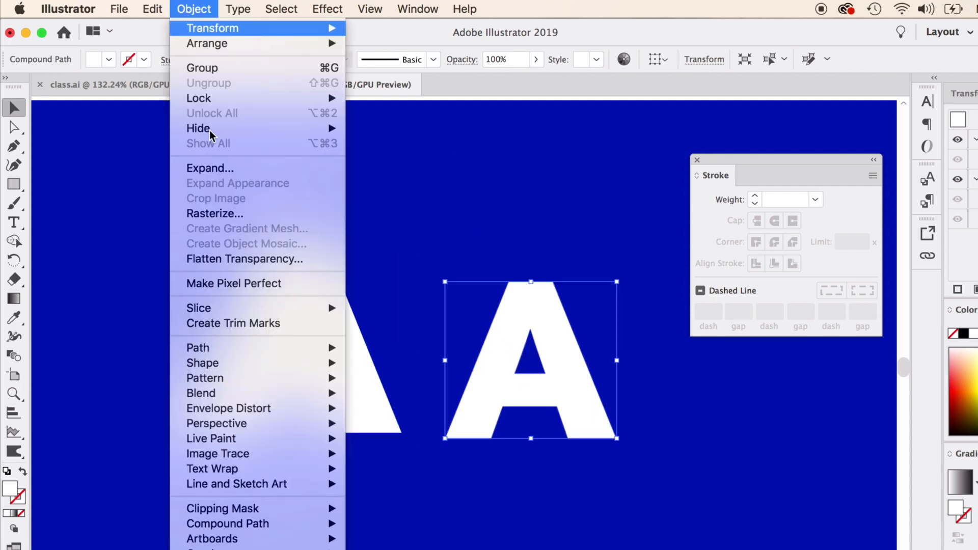
mouse_move(240, 353)
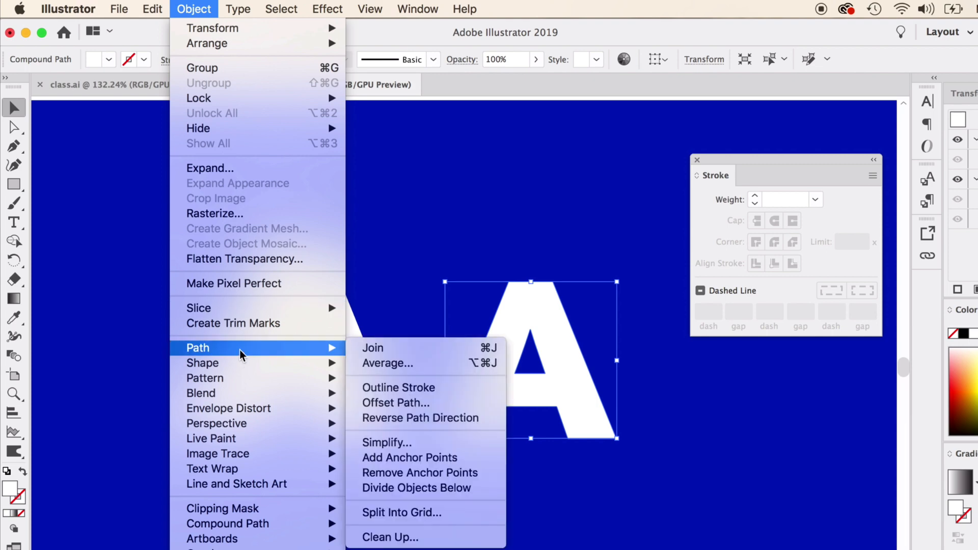
click(410, 402)
click(622, 286)
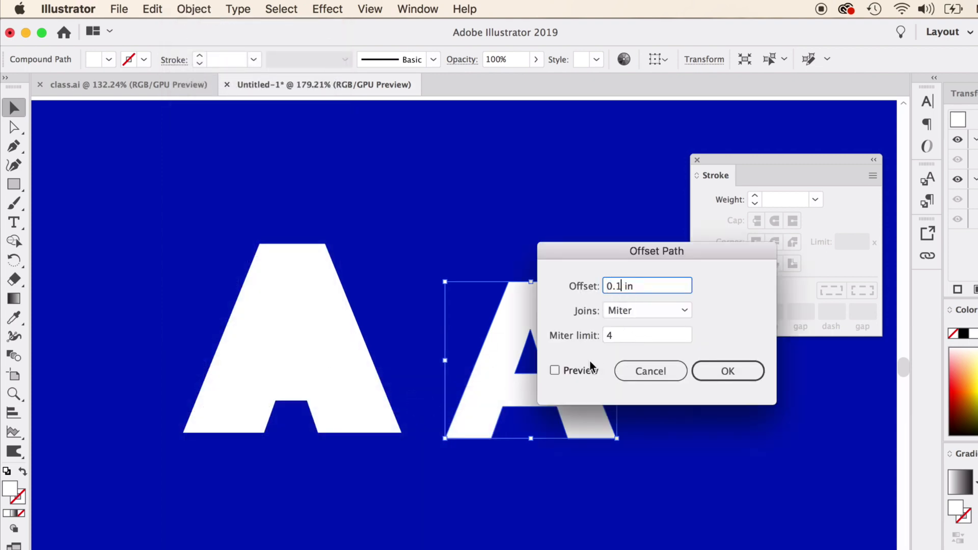
click(555, 370)
double_click(618, 286)
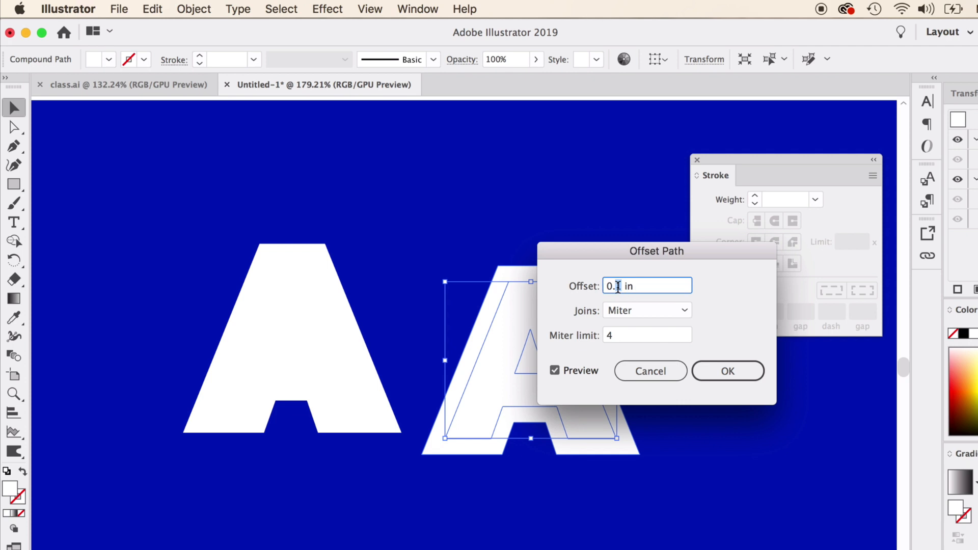
key(Return)
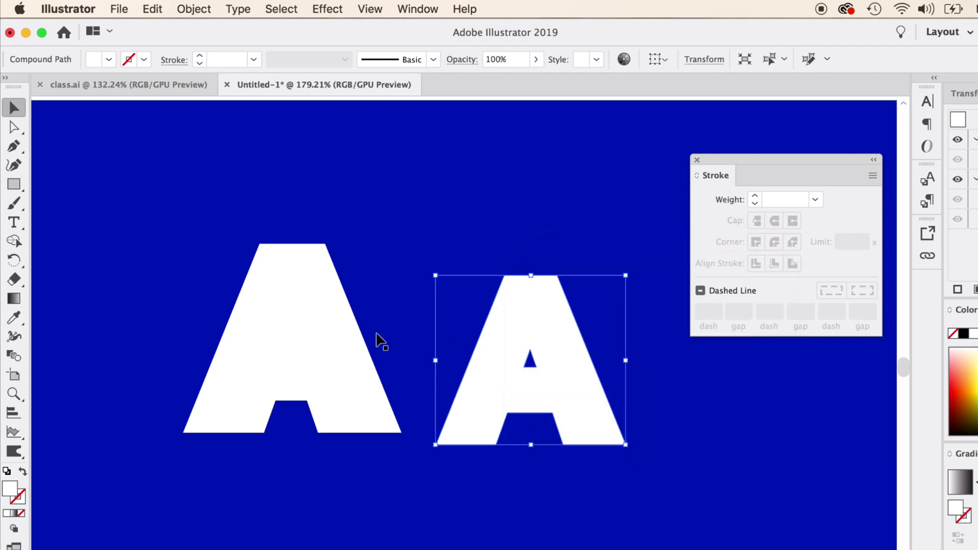
- Swap the fill and stroke of the offset A so it becomes an outline, then reselect it
click(22, 471)
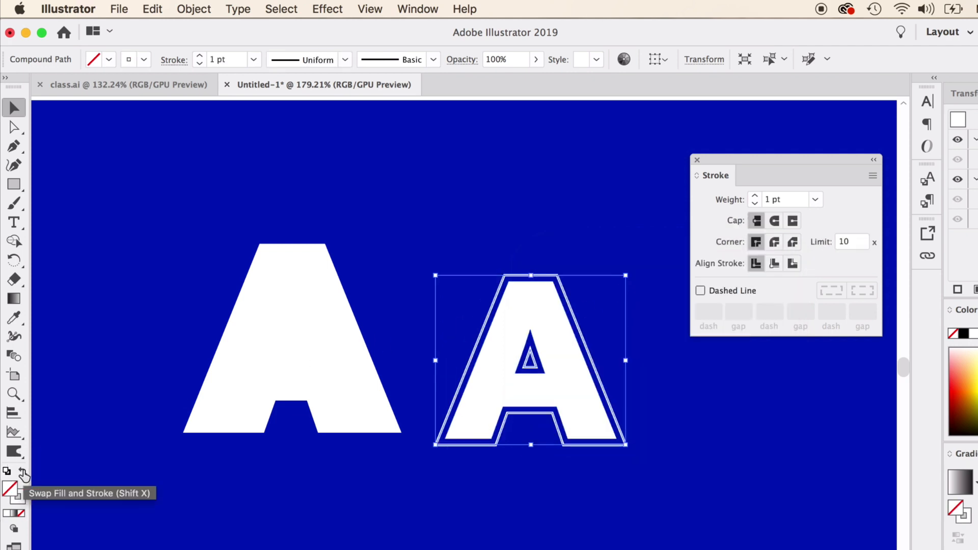
click(361, 507)
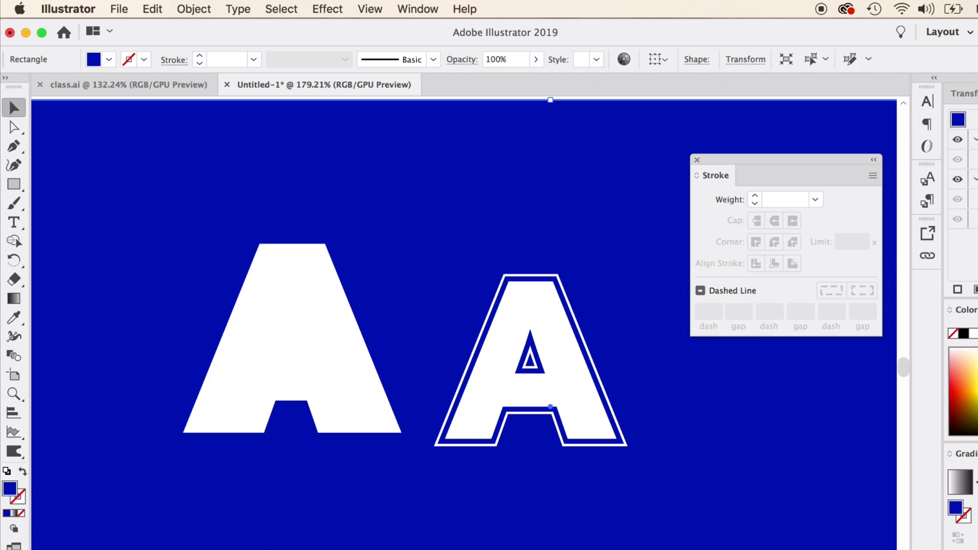
click(466, 365)
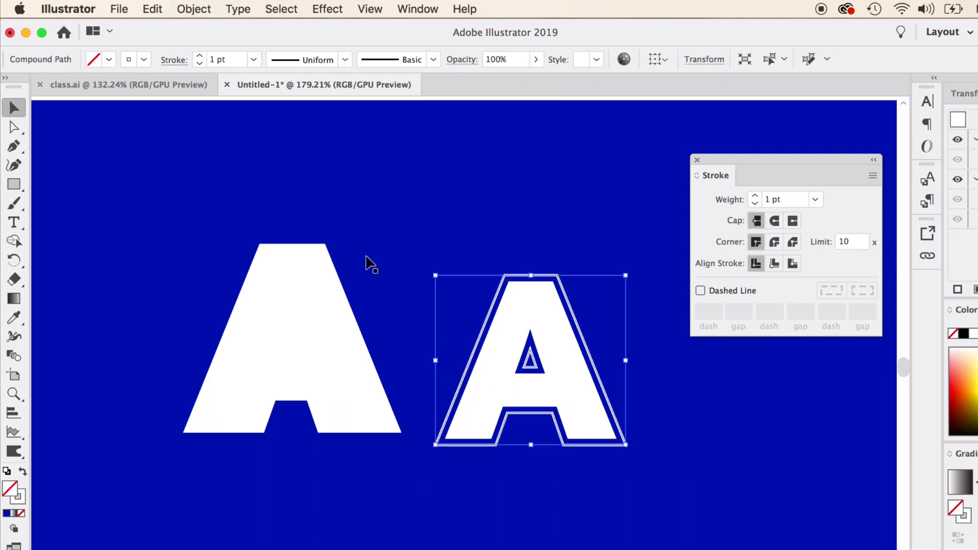
- Apply an Offset Path of 0.04 in to the outlined A, checking with preview
click(175, 12)
mouse_move(334, 348)
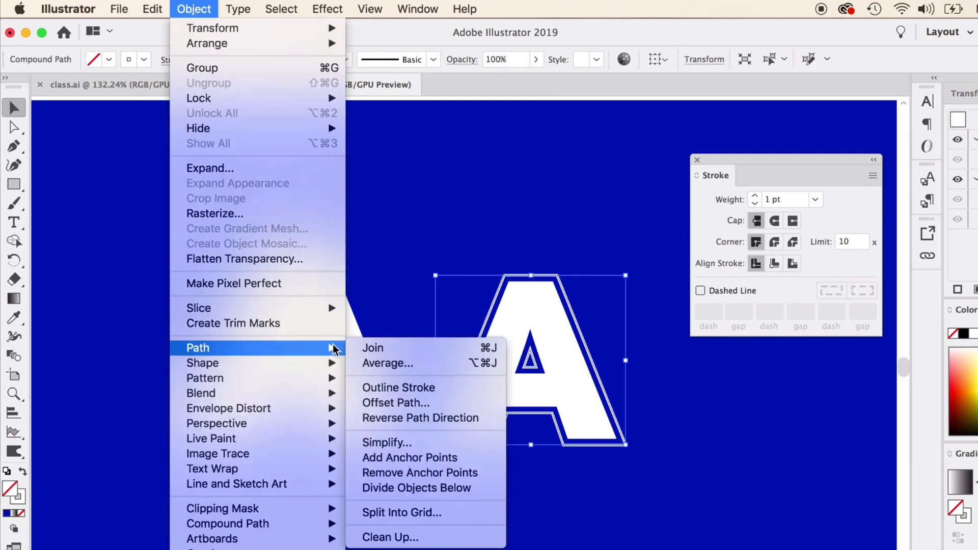
click(402, 402)
click(555, 370)
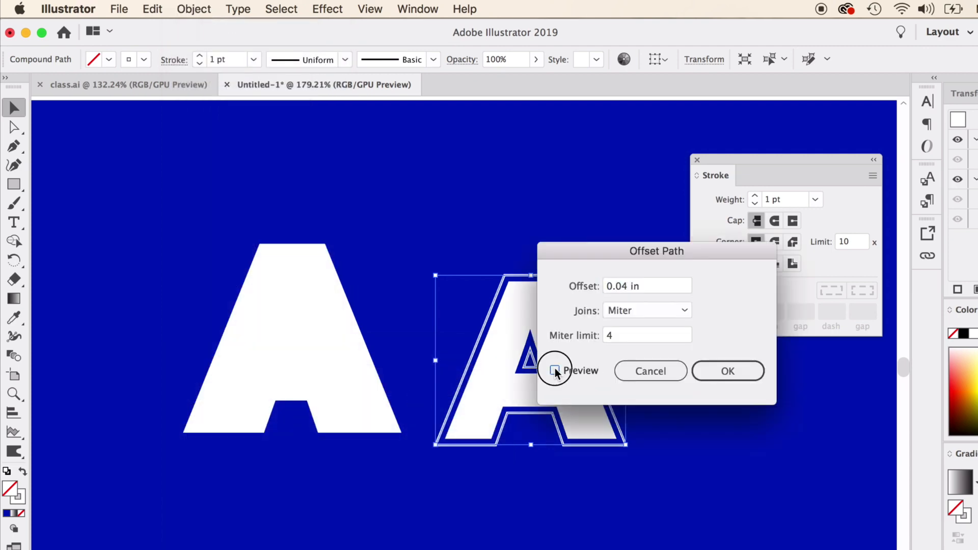
click(735, 374)
click(741, 479)
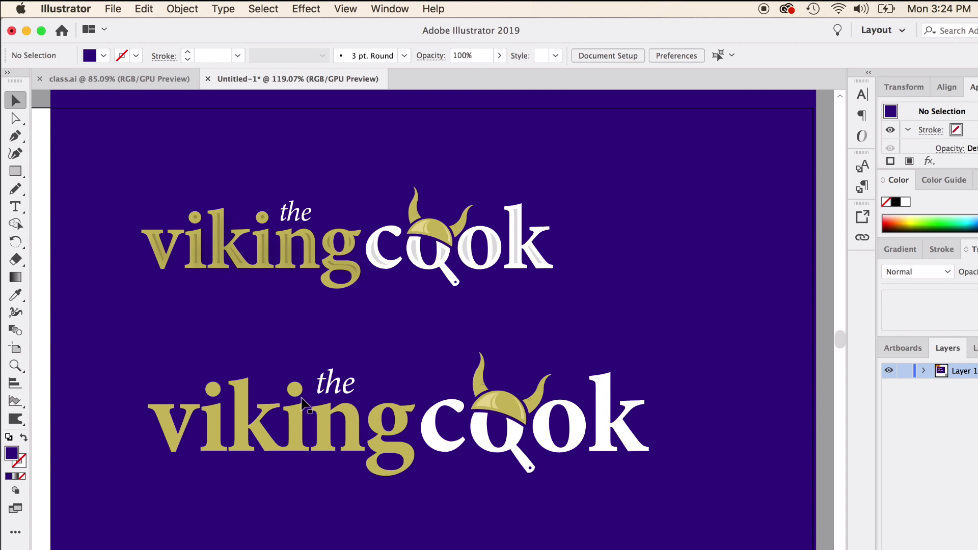
- Apply an Offset Path of -0.04 in with Miter joins to the lower viking cook logo group, using preview
click(294, 412)
shift+click(434, 447)
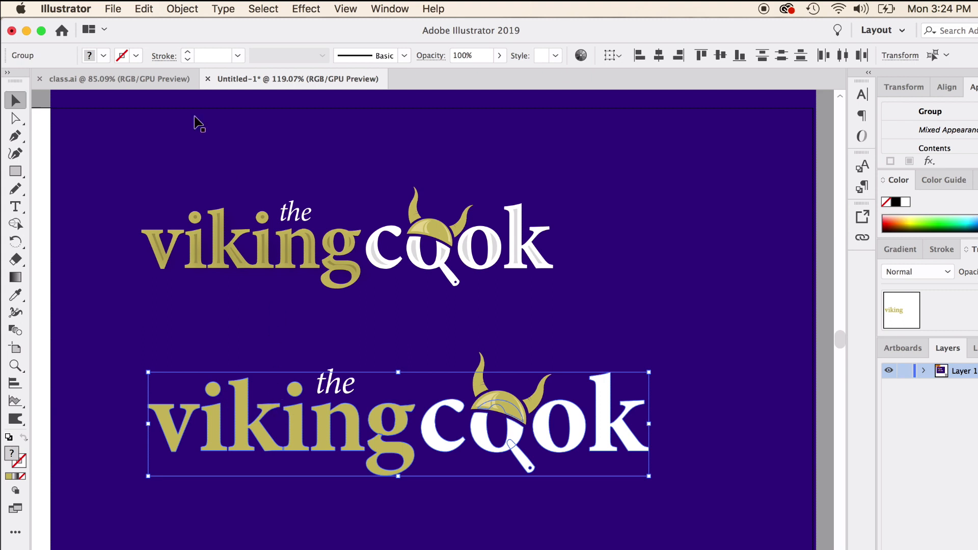
click(184, 9)
mouse_move(255, 323)
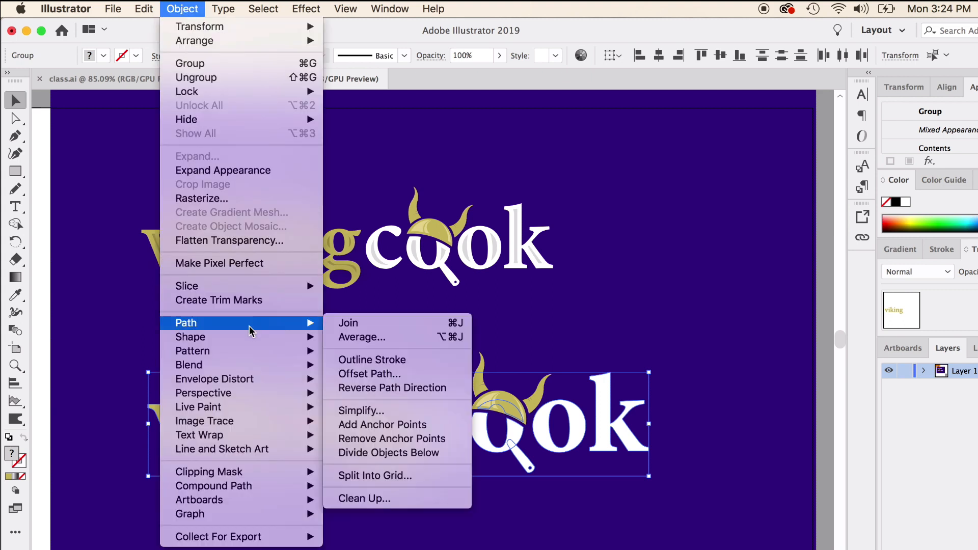
click(388, 375)
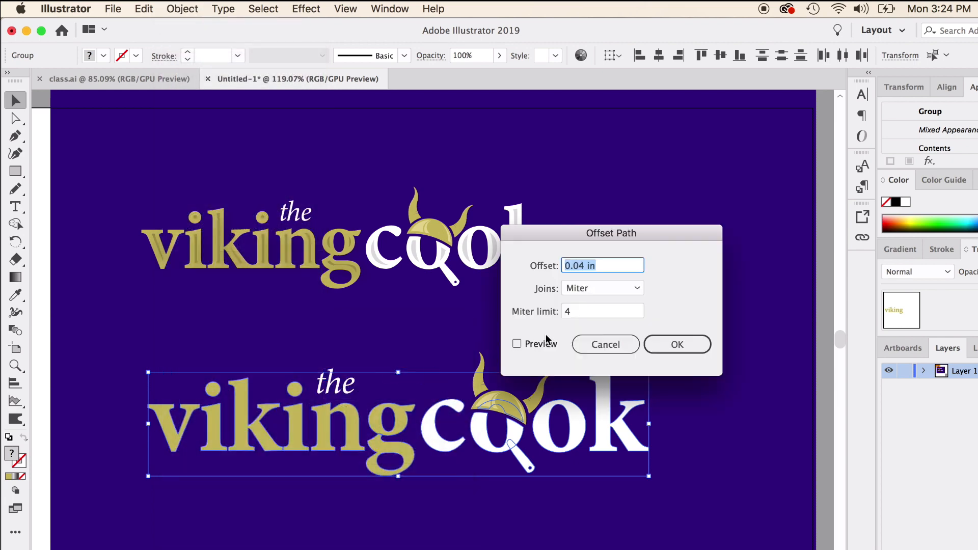
click(517, 343)
click(567, 267)
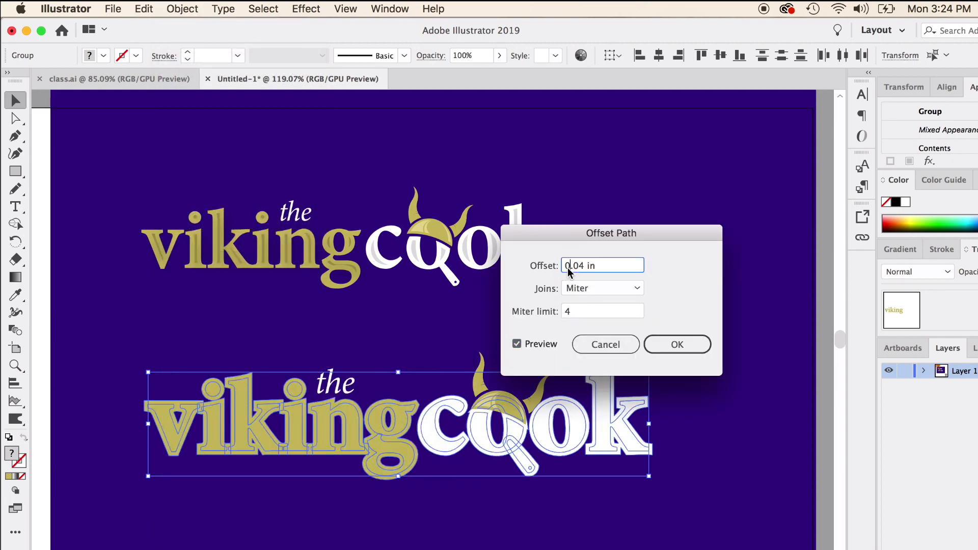
text(-)
click(611, 288)
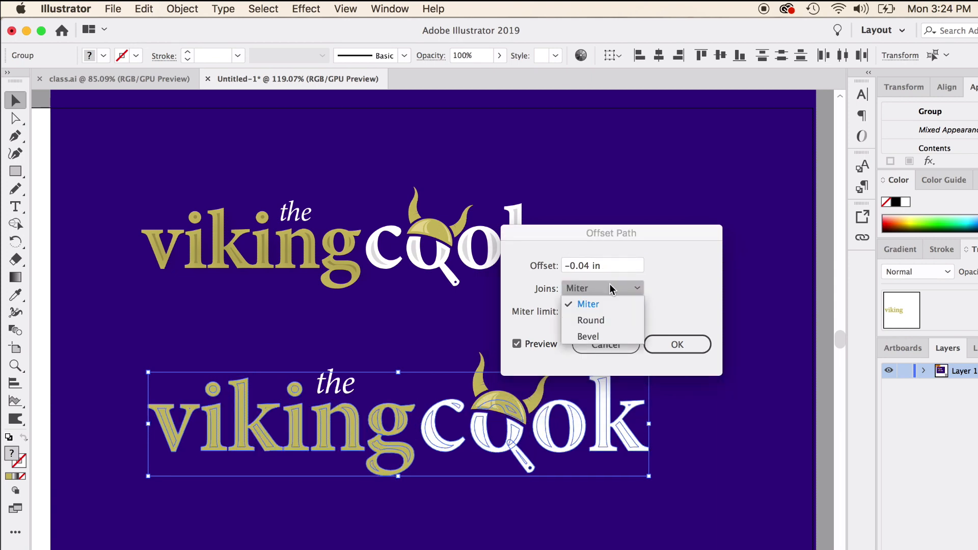
click(599, 264)
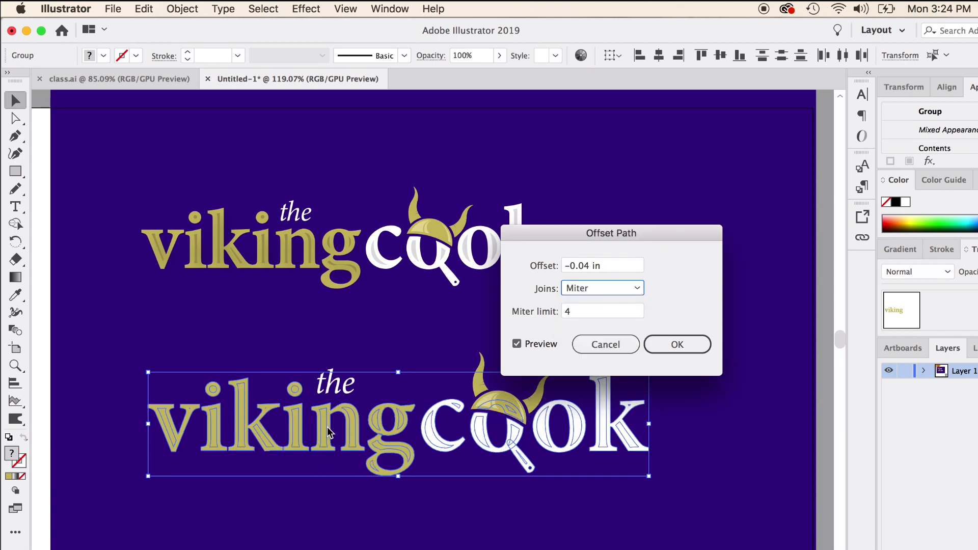
click(667, 345)
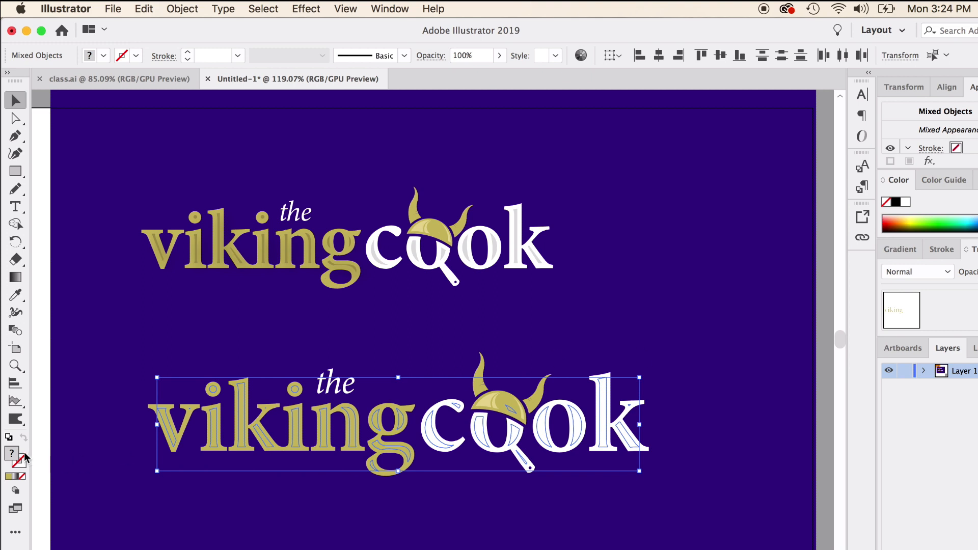
- Fill the new inset paths with white and deselect
click(906, 202)
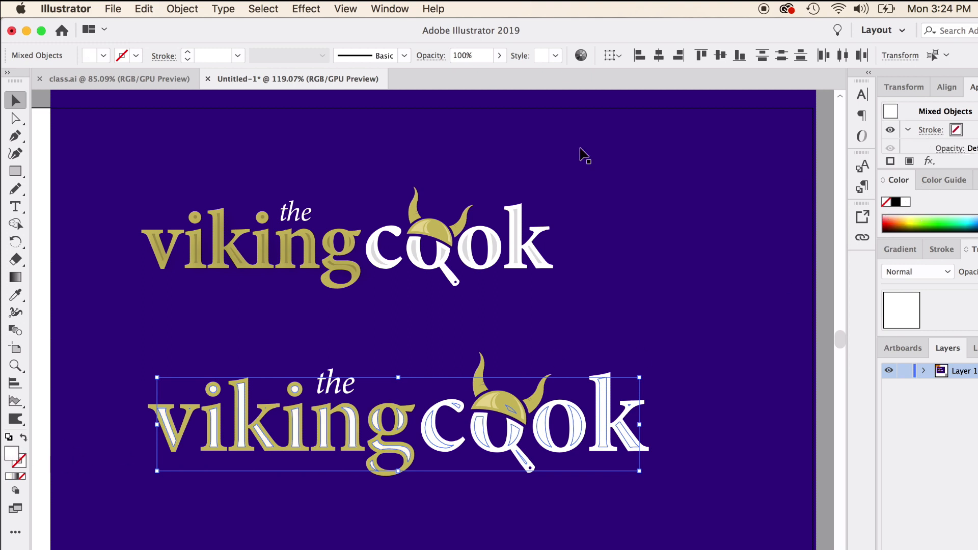
click(143, 367)
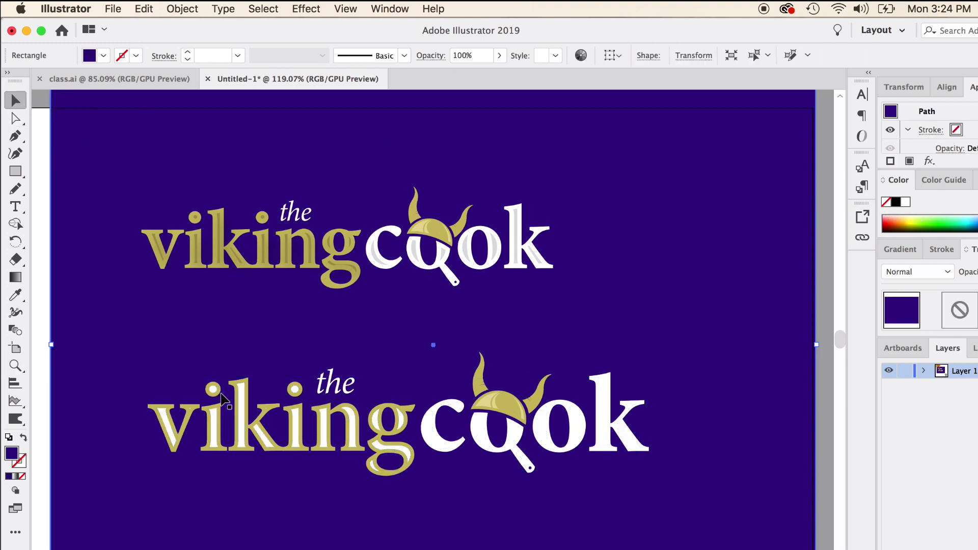
- Sample the gold of the upper logo onto the lower viking letters with the Eyedropper and darken it to 77661F
click(252, 417)
click(17, 295)
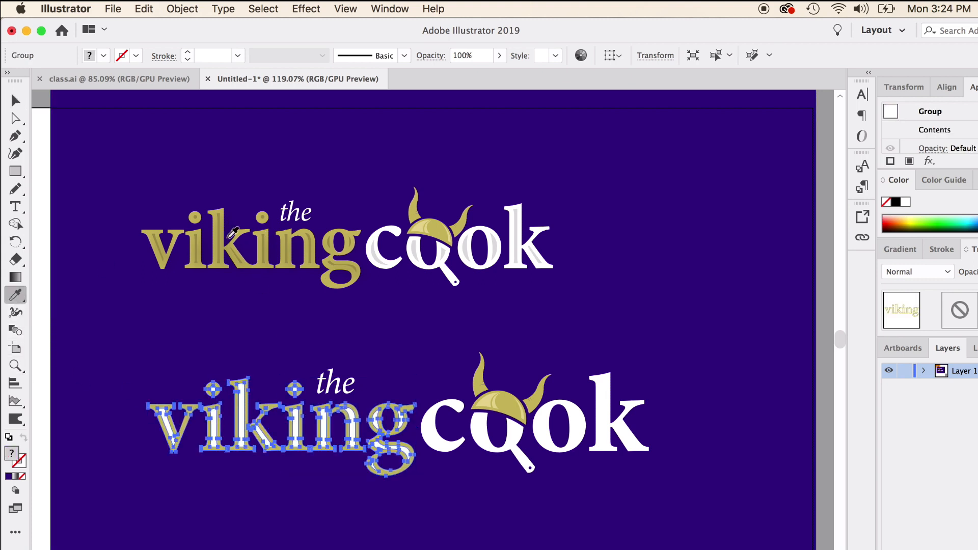
click(221, 234)
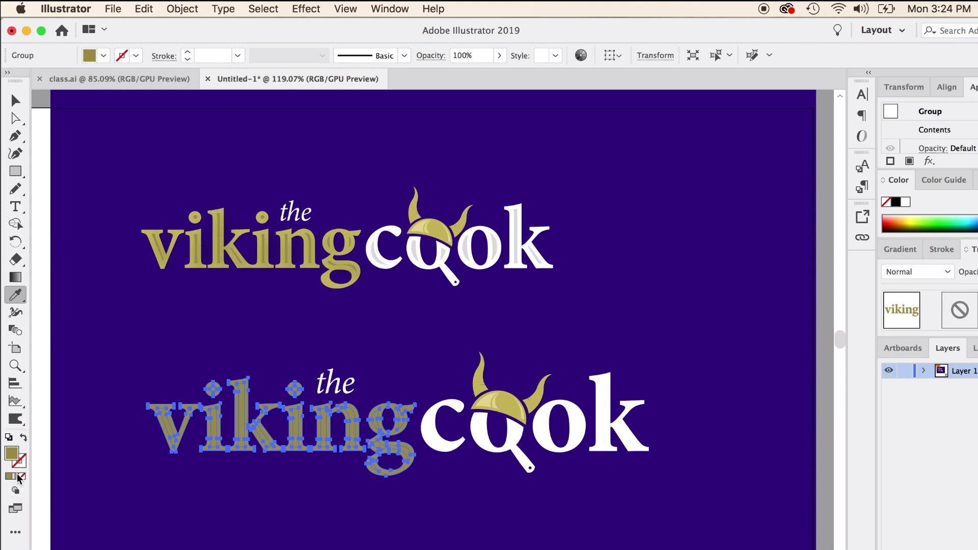
double_click(11, 453)
click(629, 461)
click(843, 366)
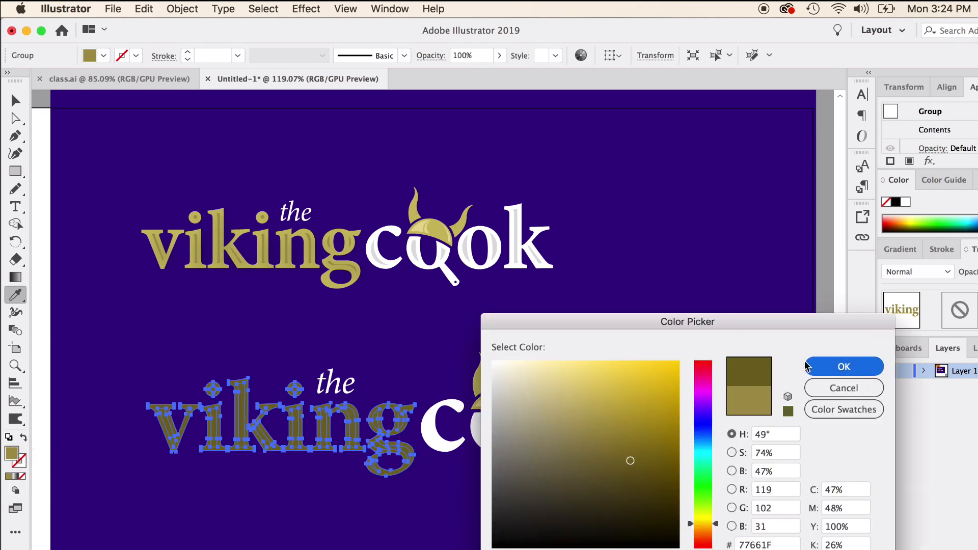
- Undo the recolouring of the lower viking letters and reselect their inset paths
click(15, 102)
click(76, 197)
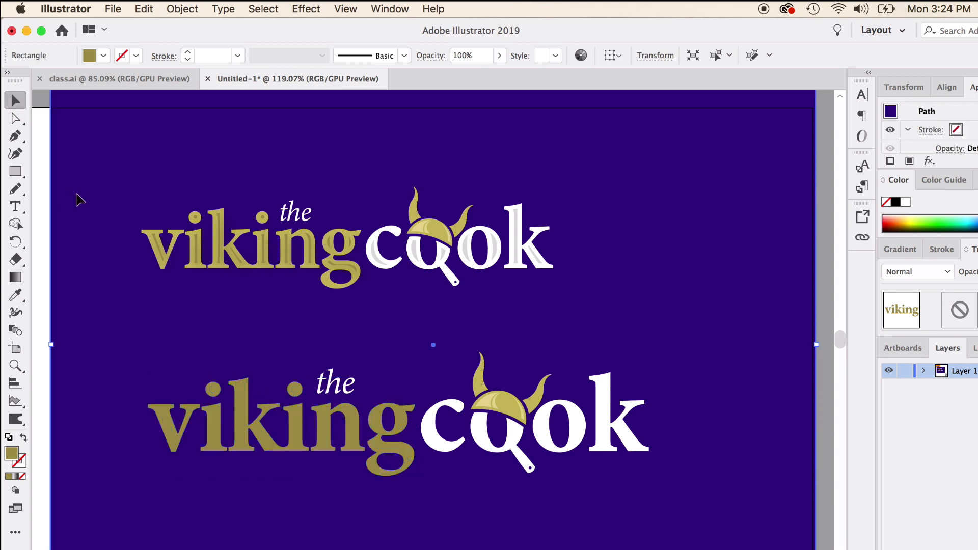
click(244, 417)
click(205, 376)
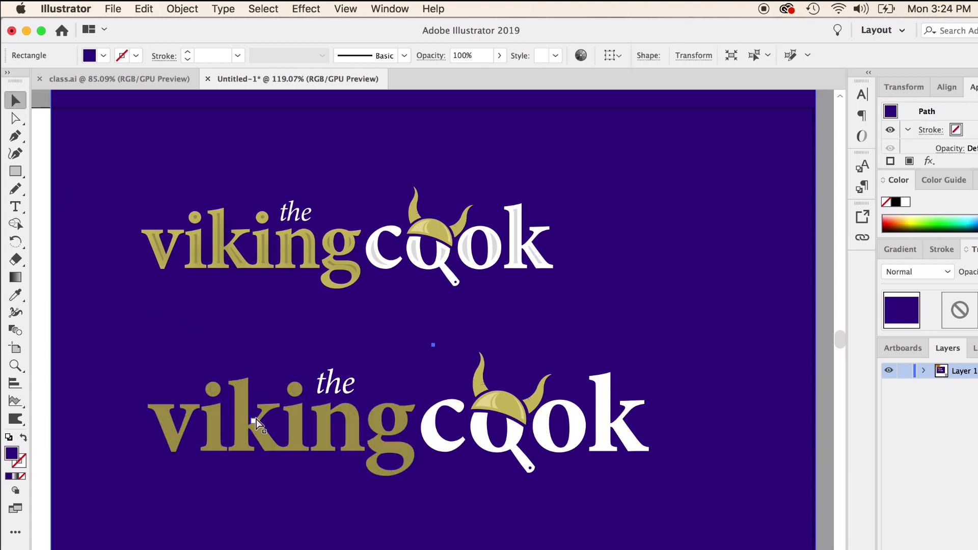
key(super+z)
right_click(242, 414)
click(266, 506)
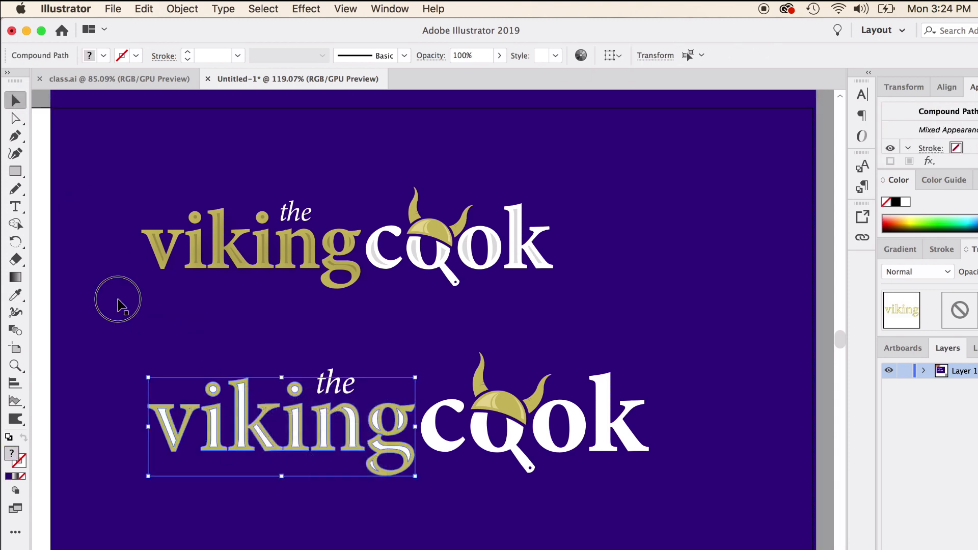
- Select the white inset paths inside the letters of the lower viking word one by one
click(235, 404)
click(255, 421)
shift+click(215, 426)
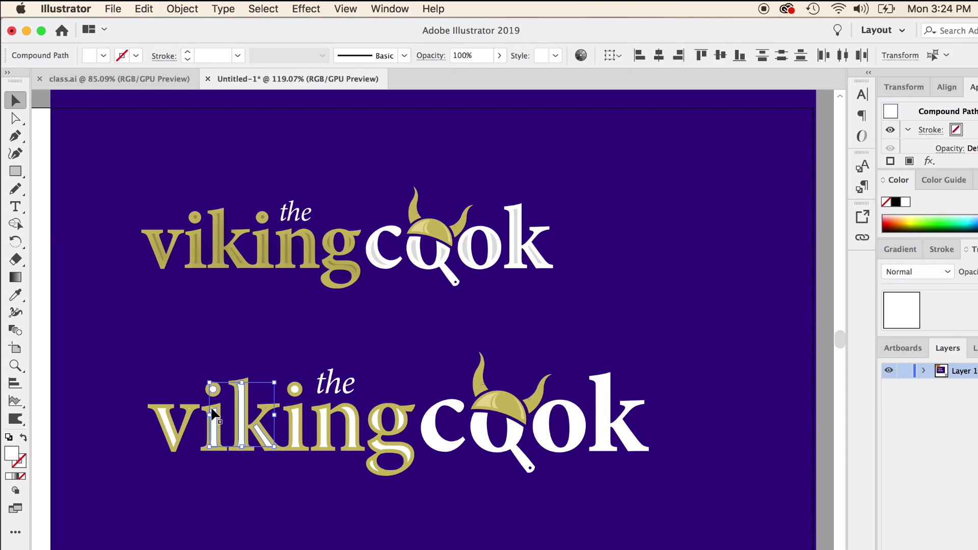
shift+click(166, 423)
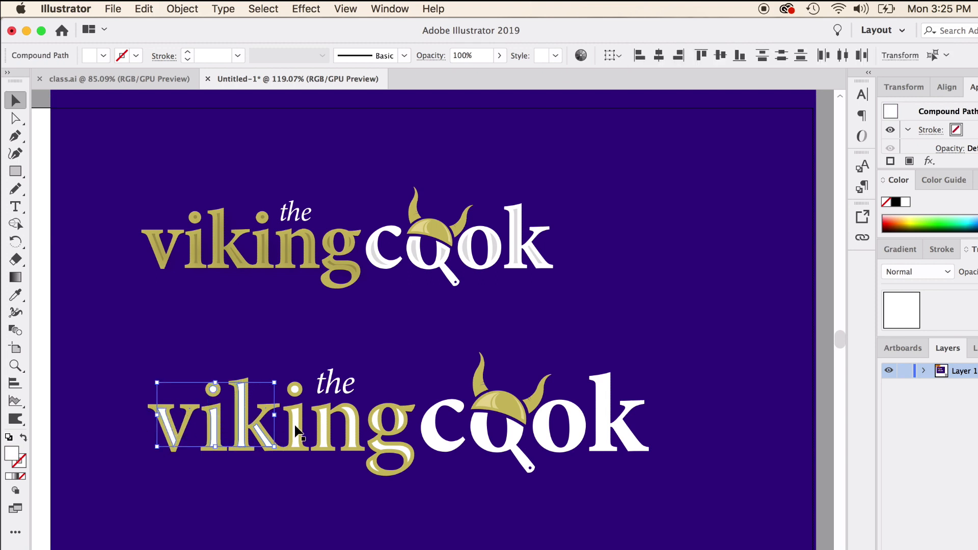
shift+click(295, 430)
shift+click(330, 430)
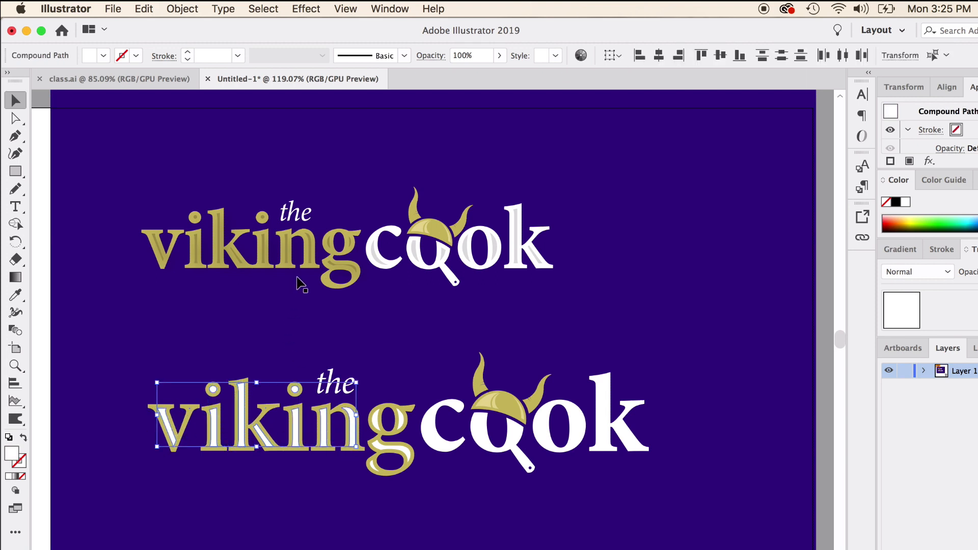